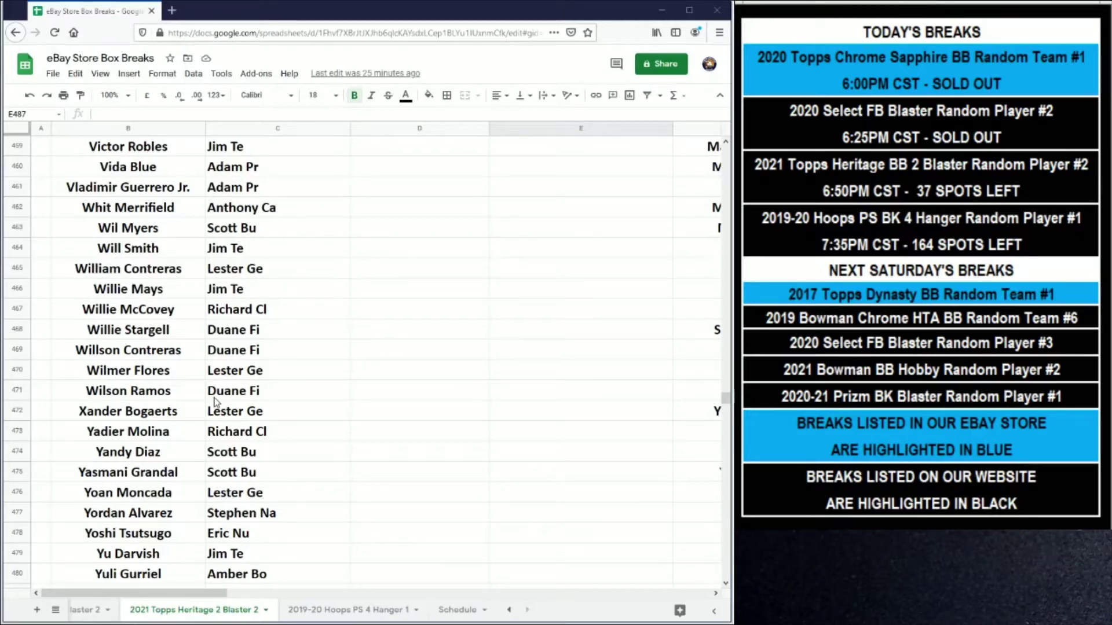
Step: Fill Roberto Clemente's player cell and the adjacent buyer cell (B385:C385) with yellow
scroll(214, 401, up, 10)
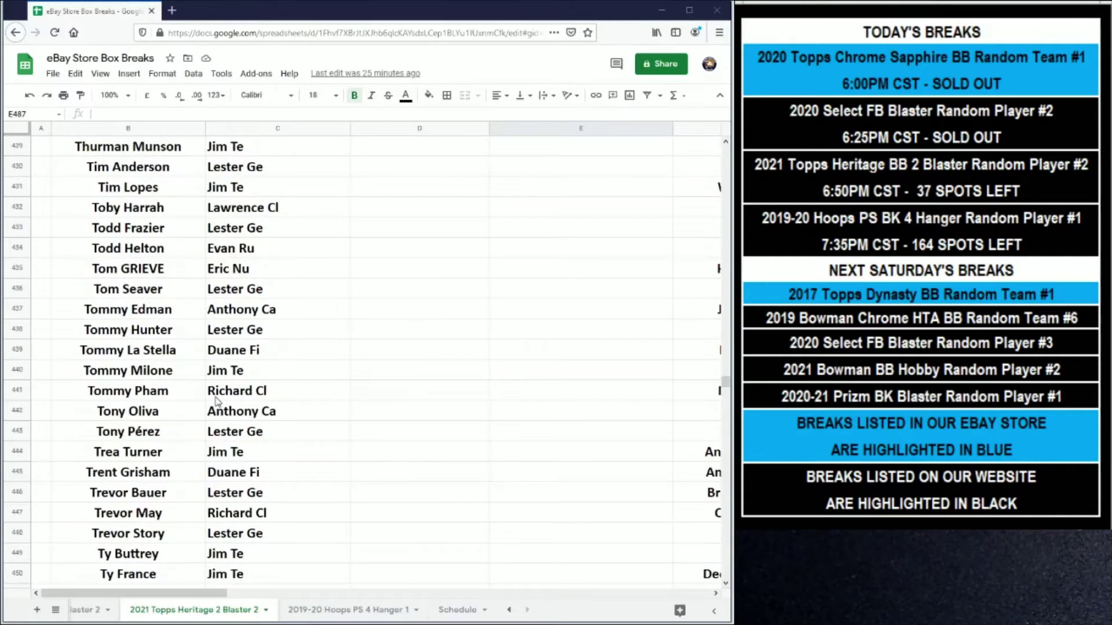
scroll(215, 399, up, 13)
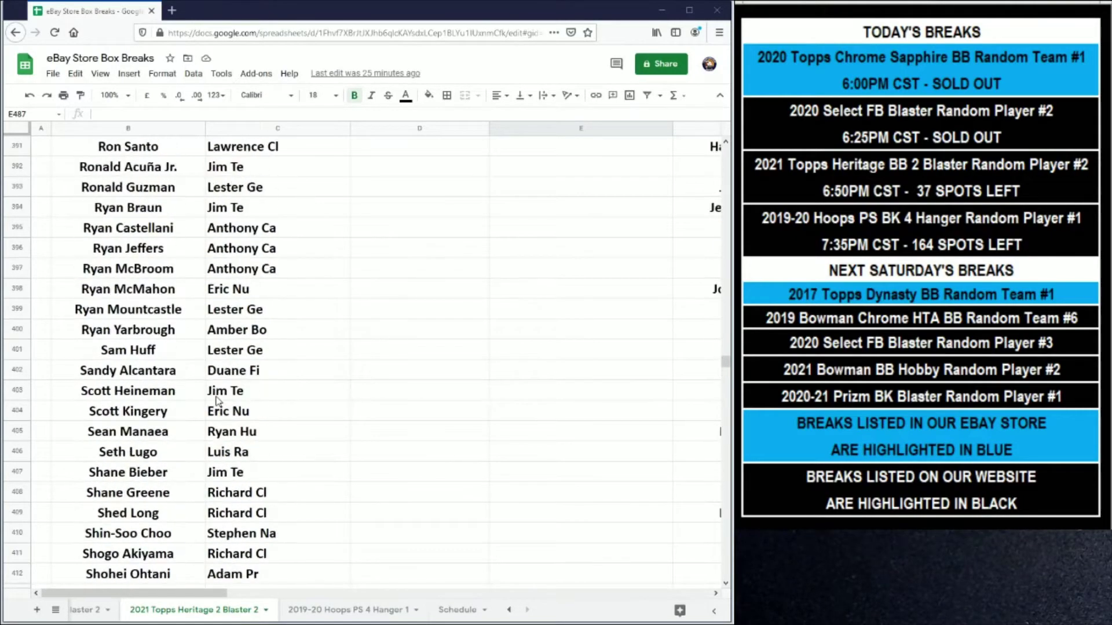
scroll(197, 352, up, 2)
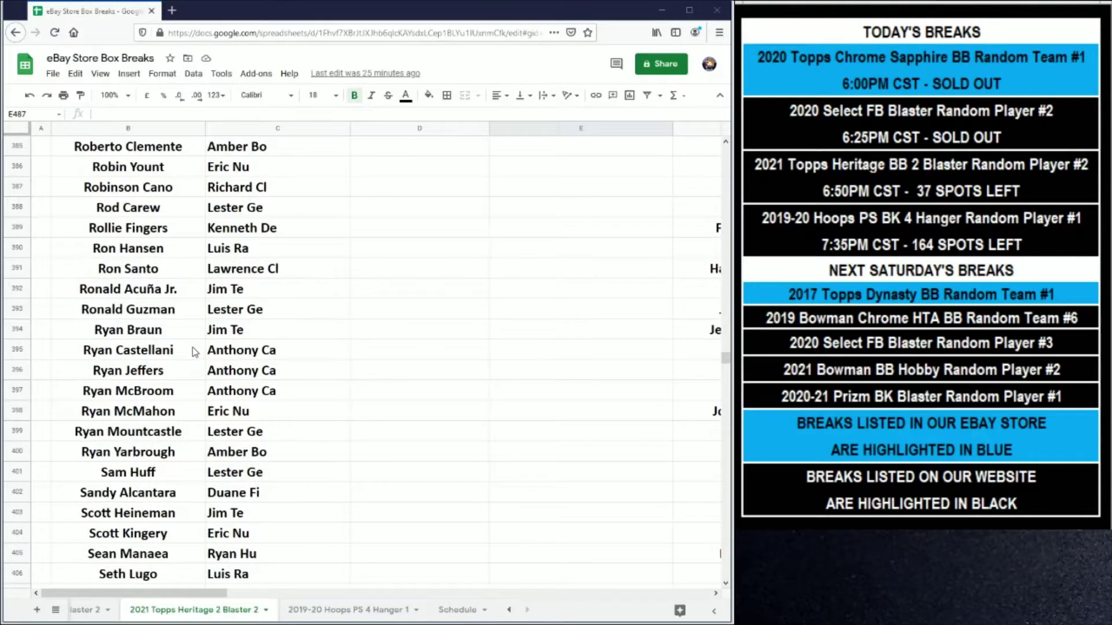
scroll(194, 352, up, 1)
drag(159, 229, 313, 228)
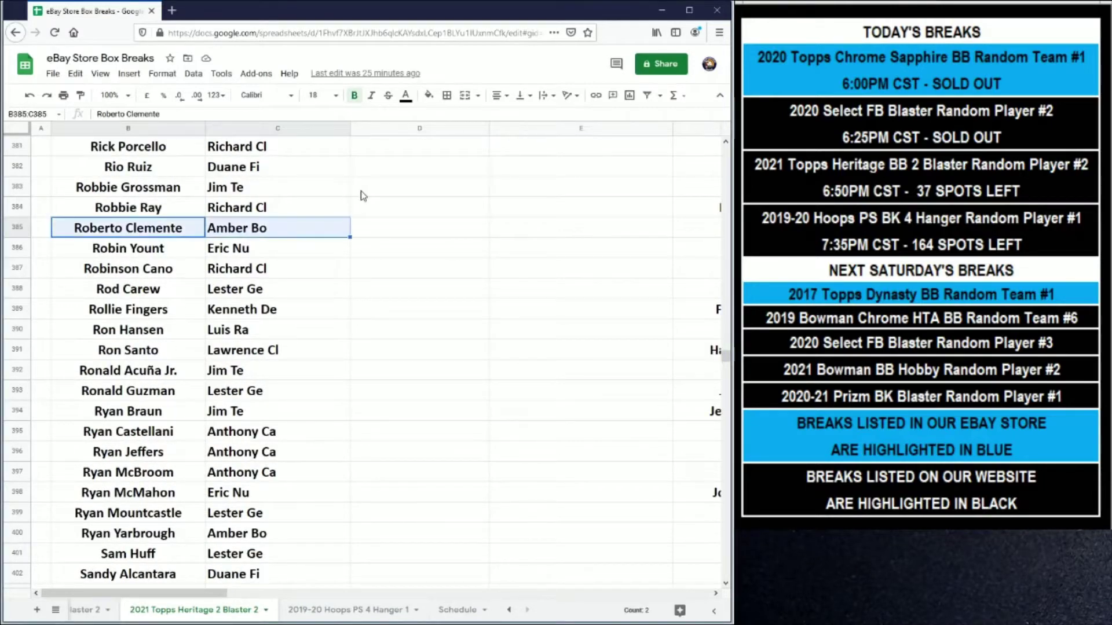
click(428, 95)
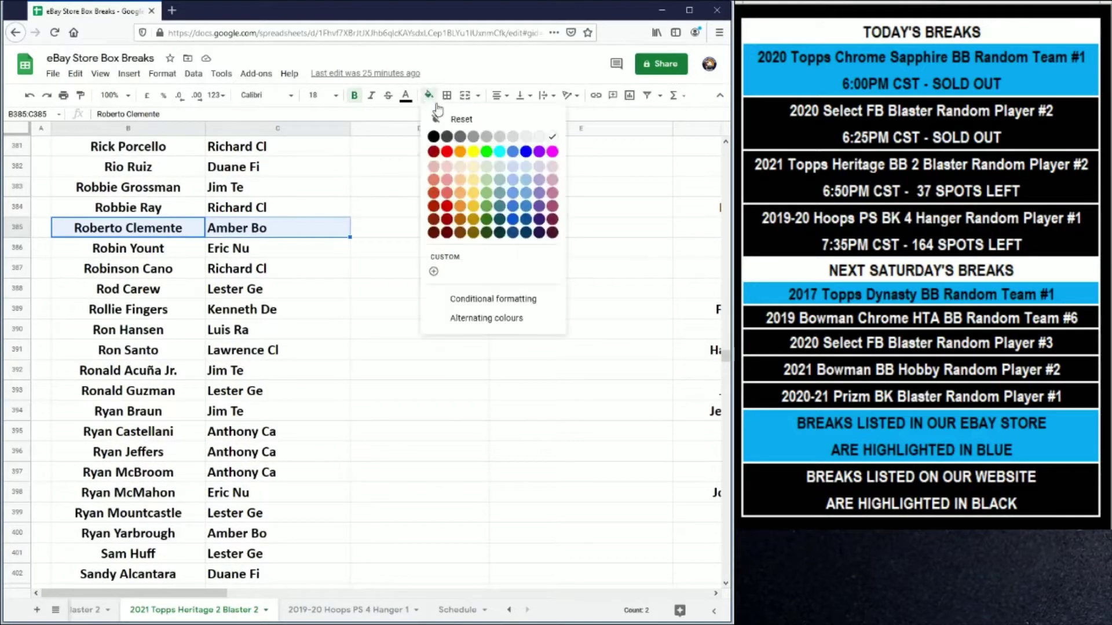
click(474, 154)
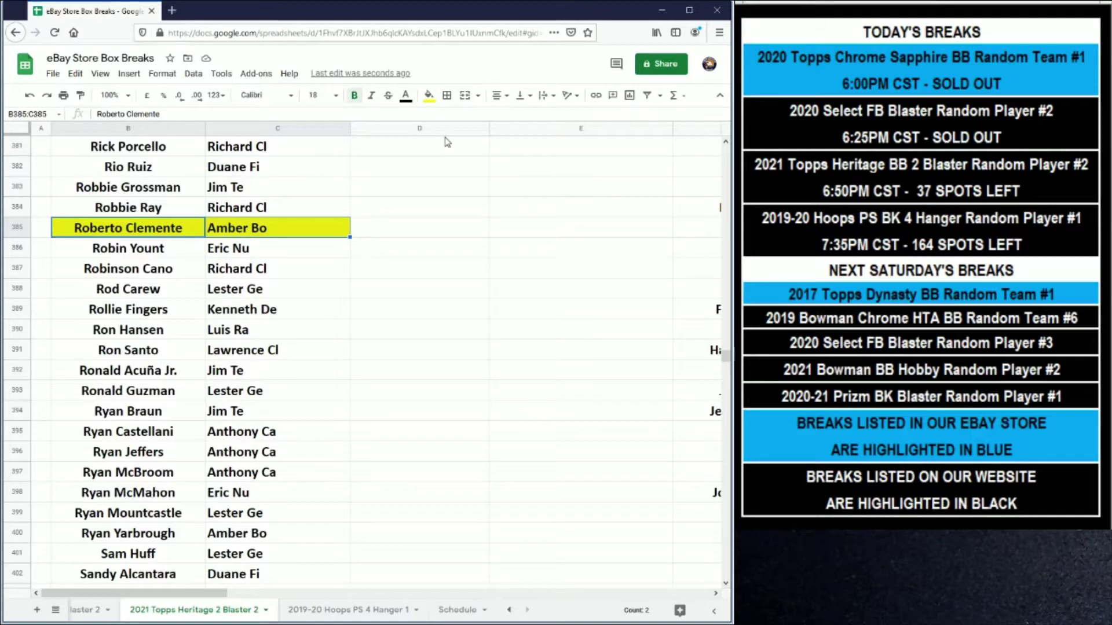
Step: Highlight Ian Happ's player and buyer cells (B172:C172) with a yellow fill
scroll(389, 240, up, 4)
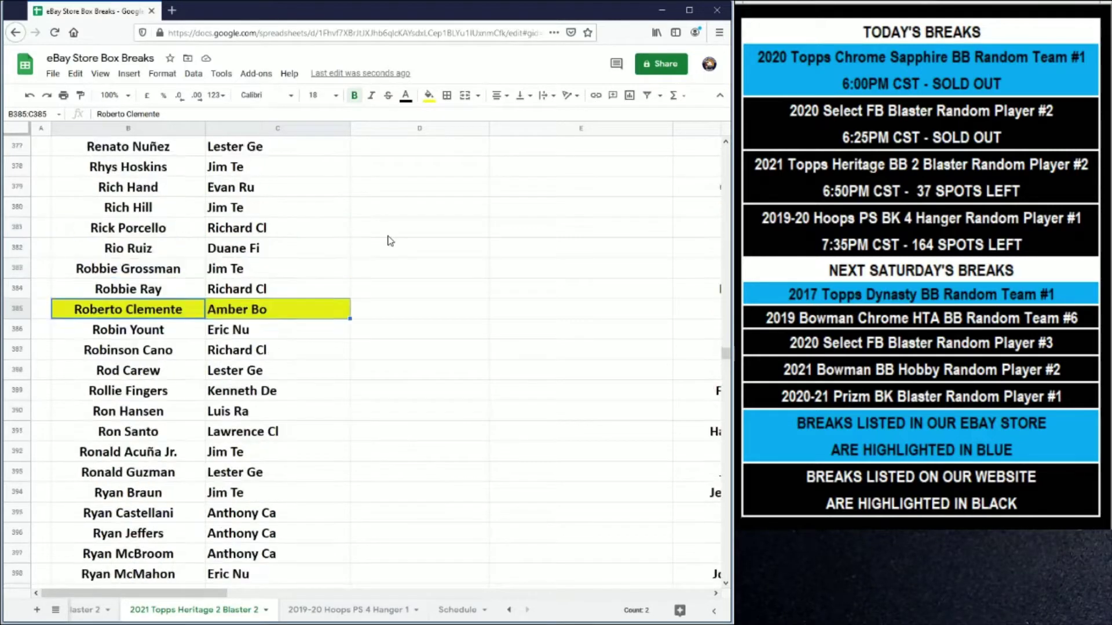
scroll(389, 239, up, 13)
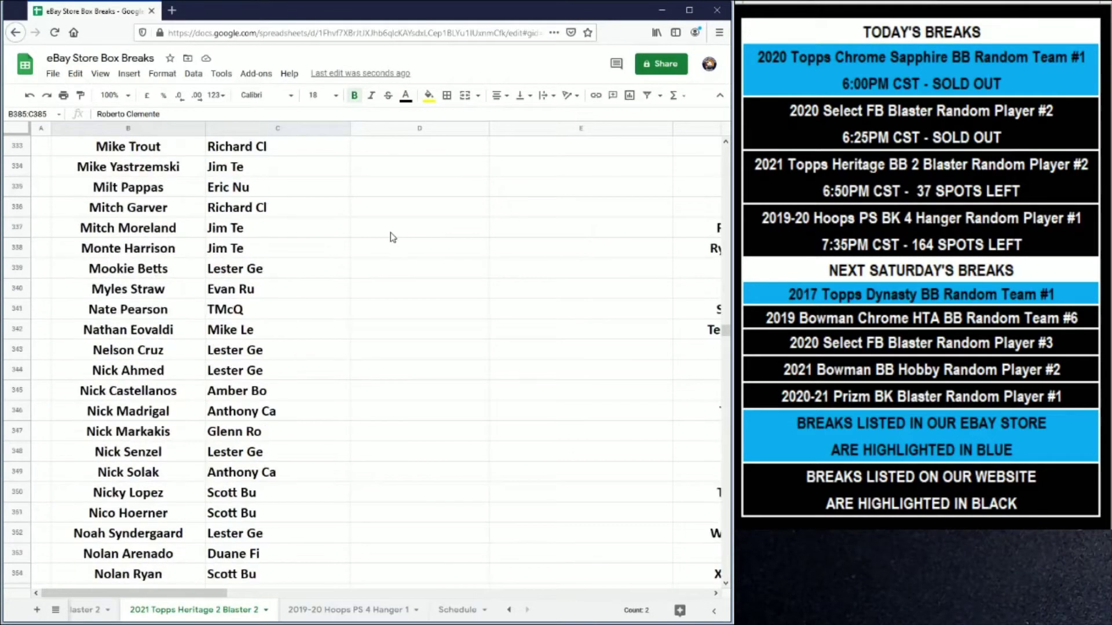
drag(726, 328, 705, 228)
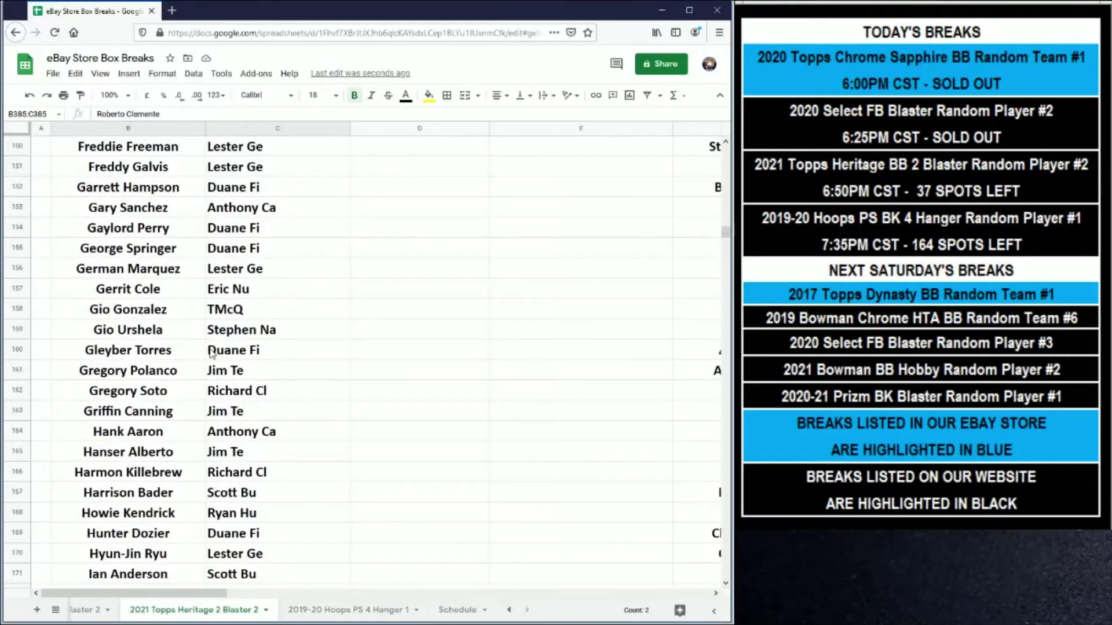
drag(162, 393, 260, 393)
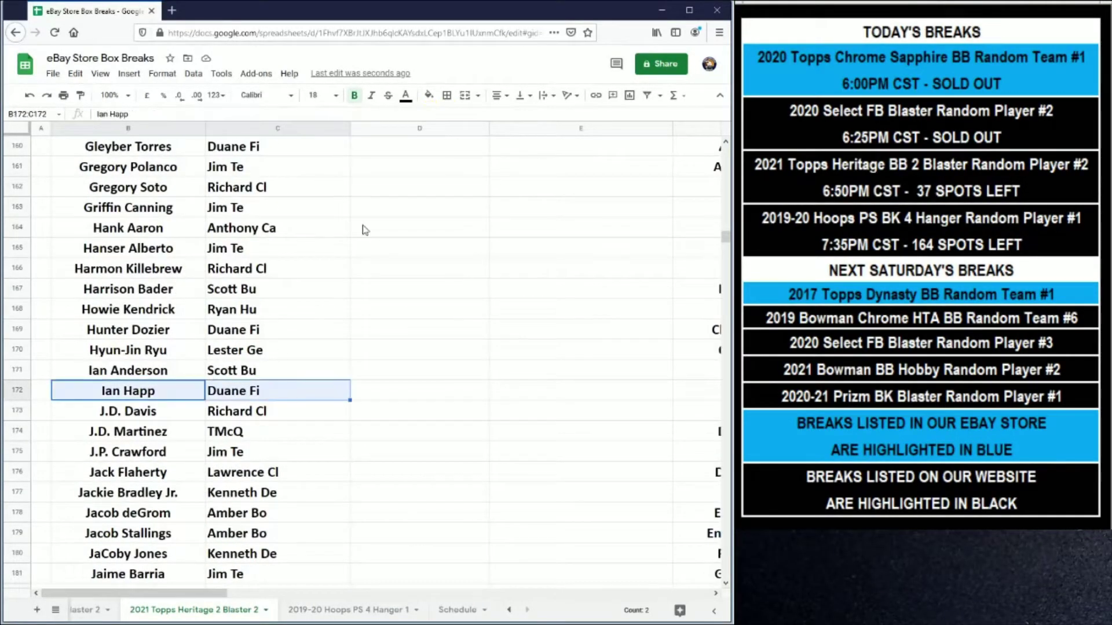
click(428, 95)
click(472, 149)
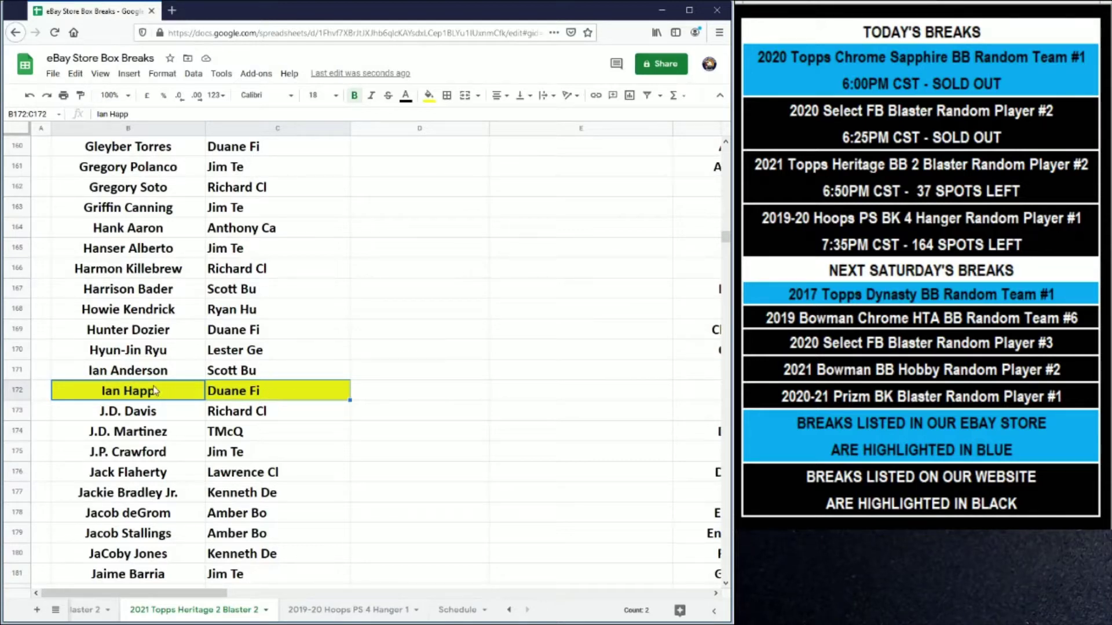
Step: Highlight Ian Anderson's player and buyer cells (B171:C171) in yellow as well
drag(151, 373, 232, 374)
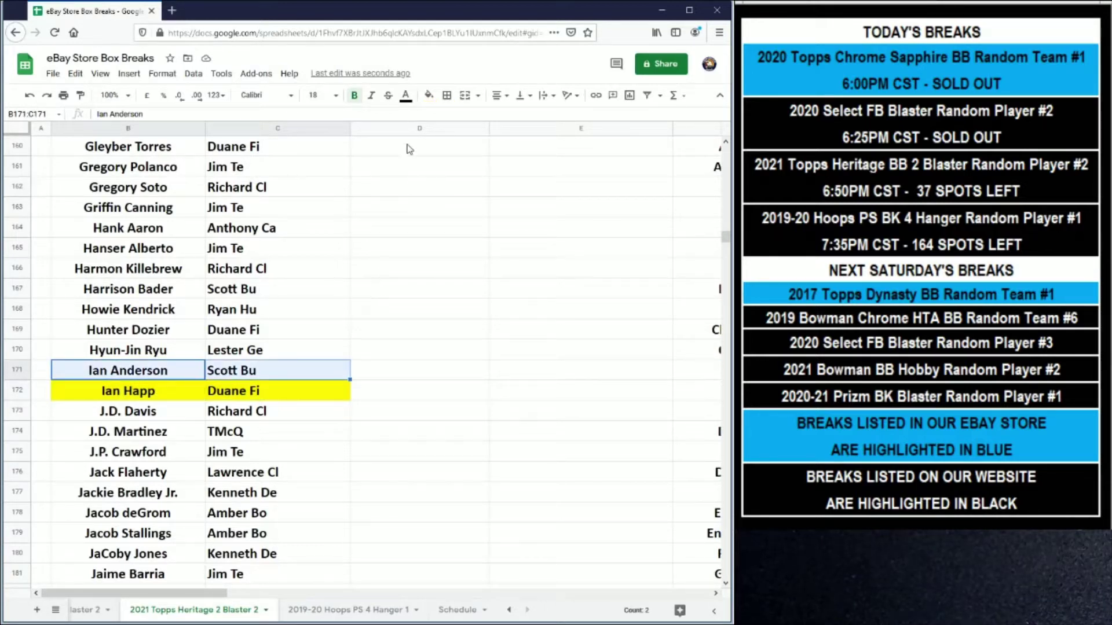
click(429, 95)
click(461, 145)
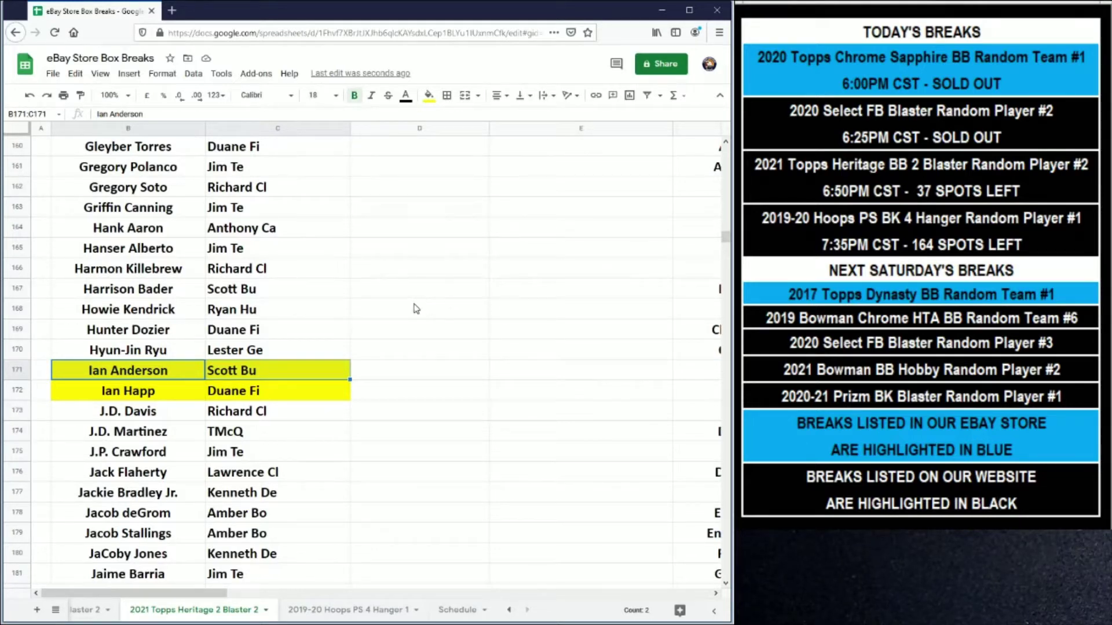
Step: Find Kevin Gausman in the player list and fill his player and buyer cells (B259:C259) with yellow
scroll(222, 317, down, 4)
scroll(222, 317, down, 14)
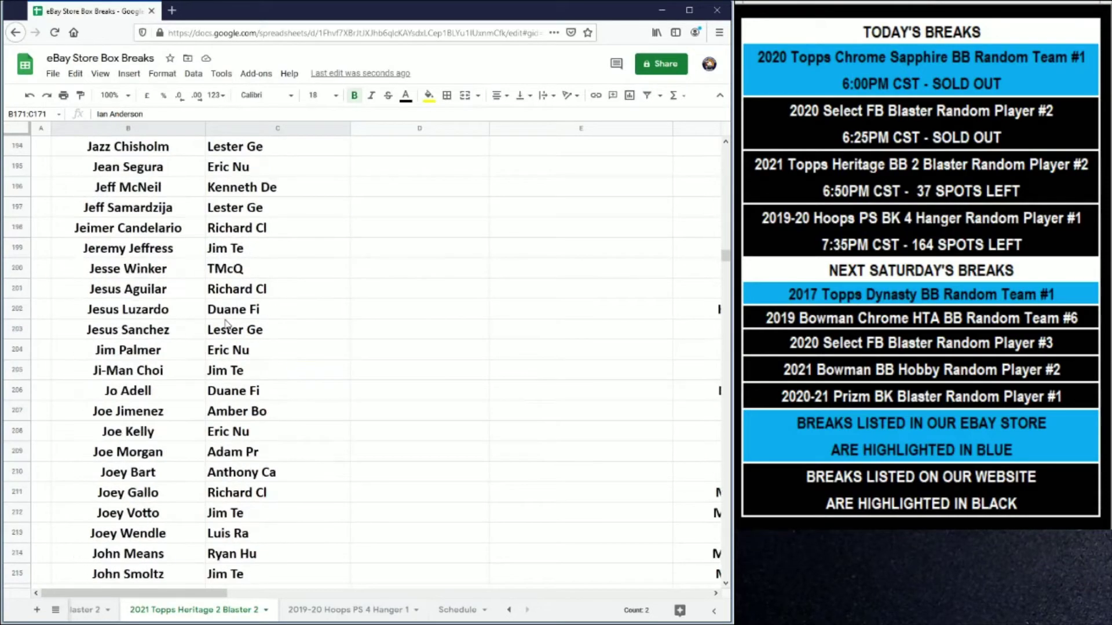
scroll(230, 321, down, 11)
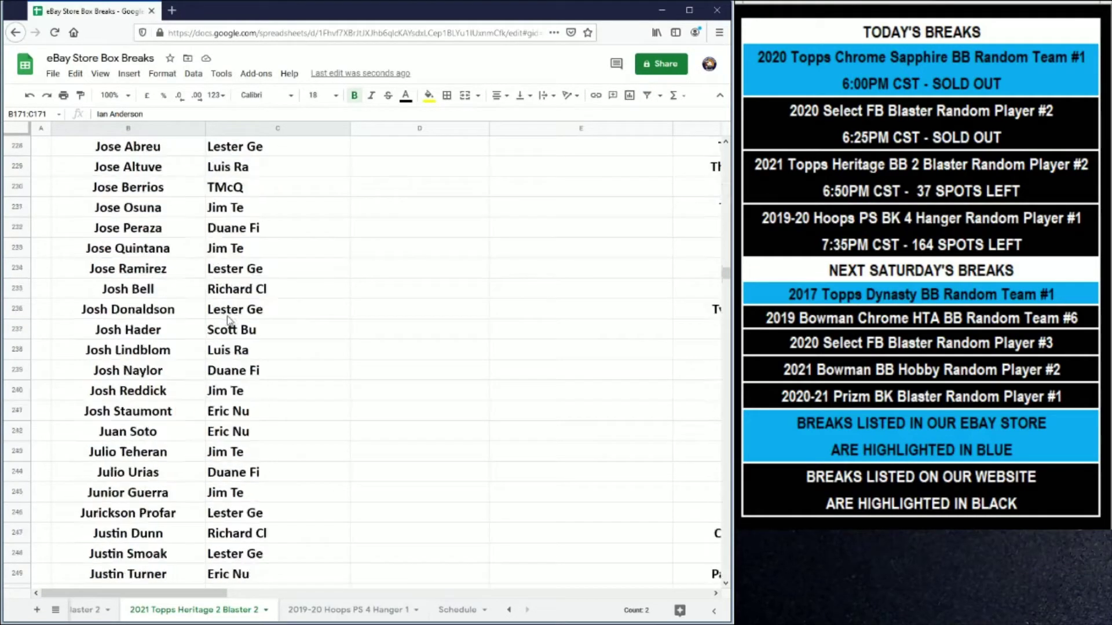
scroll(230, 320, down, 11)
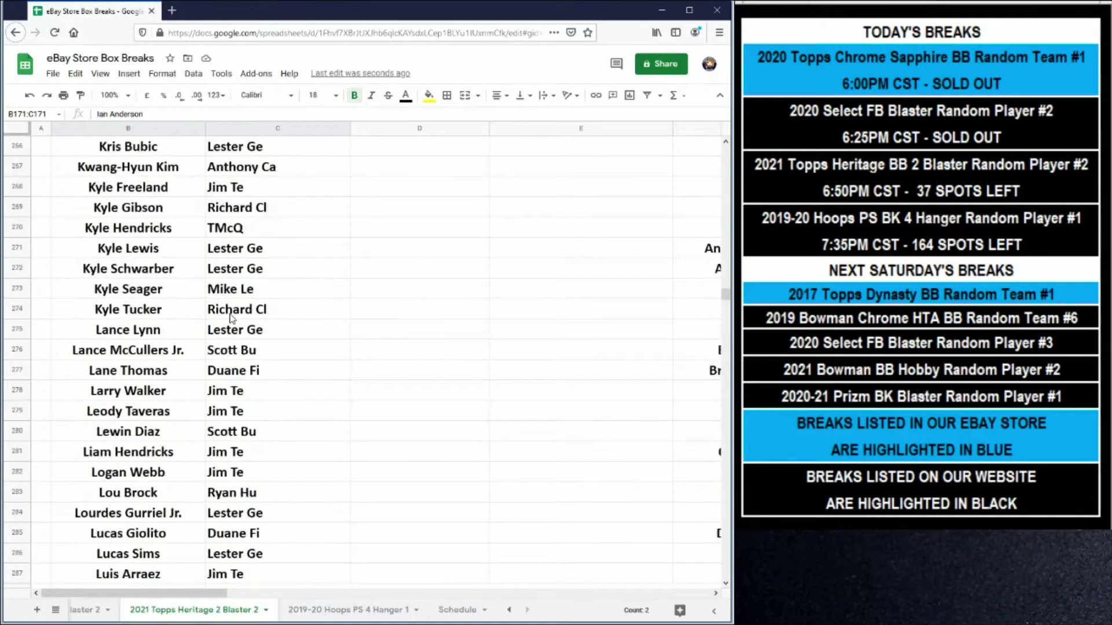
scroll(230, 317, up, 7)
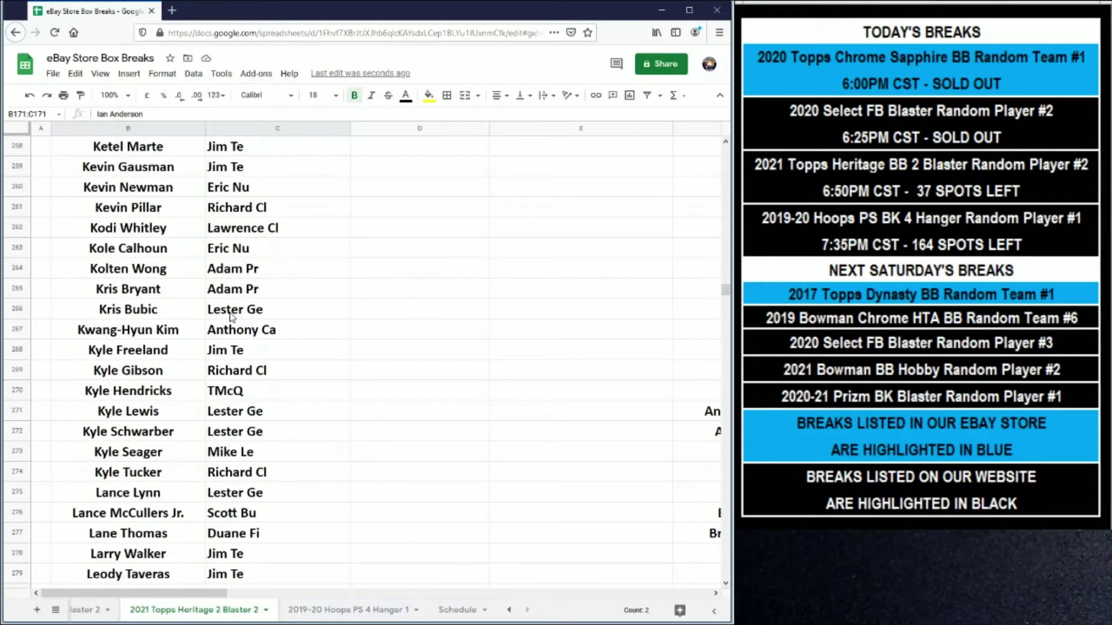
drag(148, 168, 296, 166)
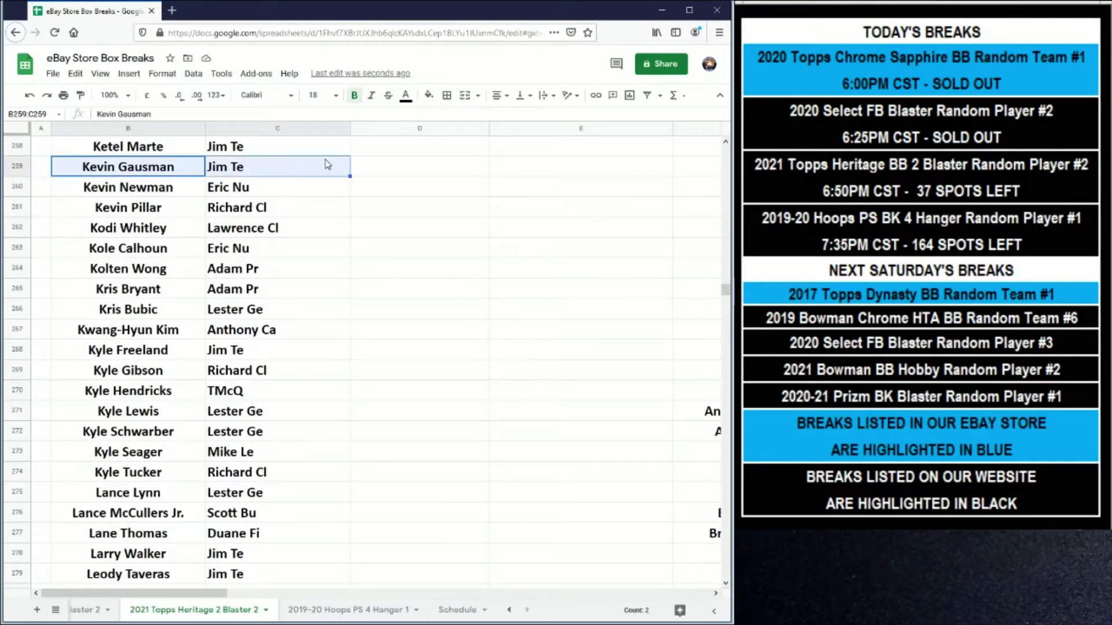
click(429, 95)
click(471, 155)
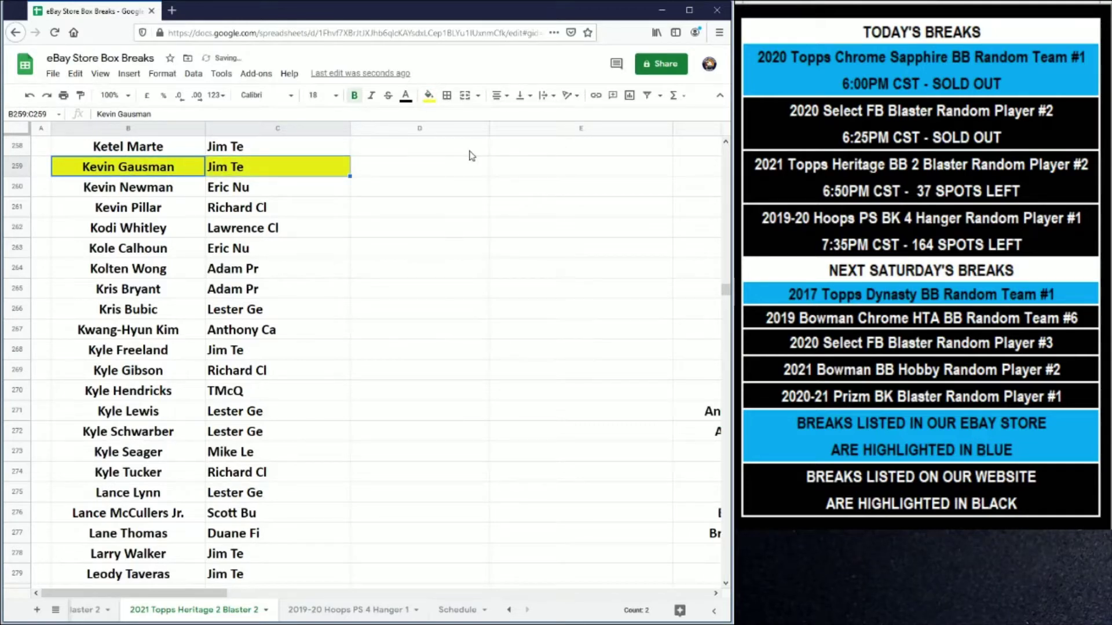
key(Down)
key(Right)
Step: Apply a yellow fill to Harrison Bader's player and buyer cells (B167:C167)
scroll(327, 316, up, 9)
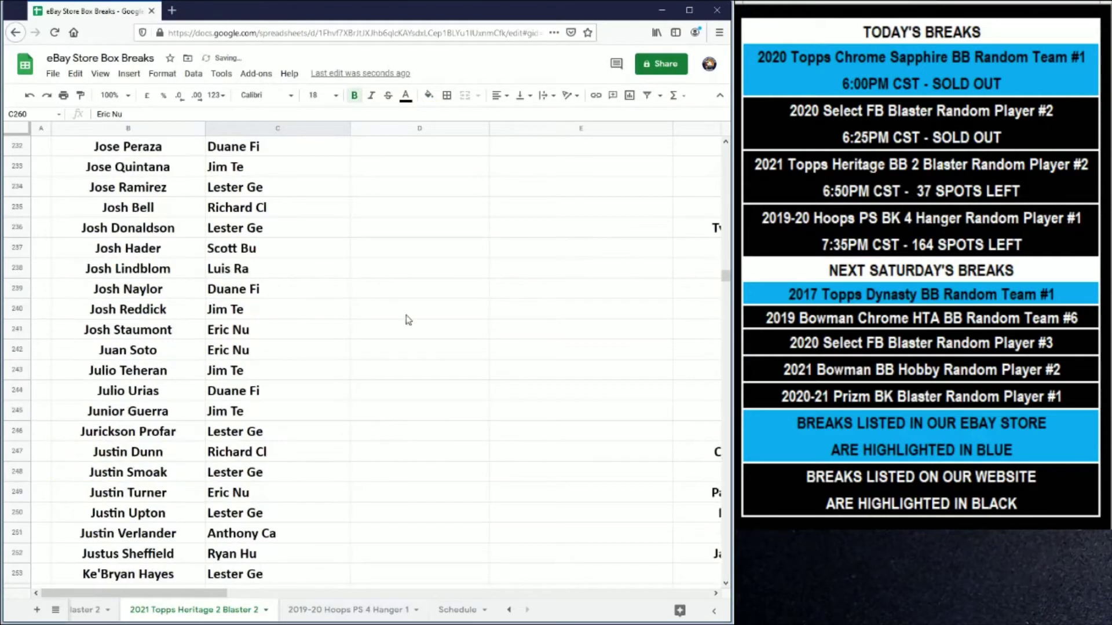
scroll(422, 342, up, 20)
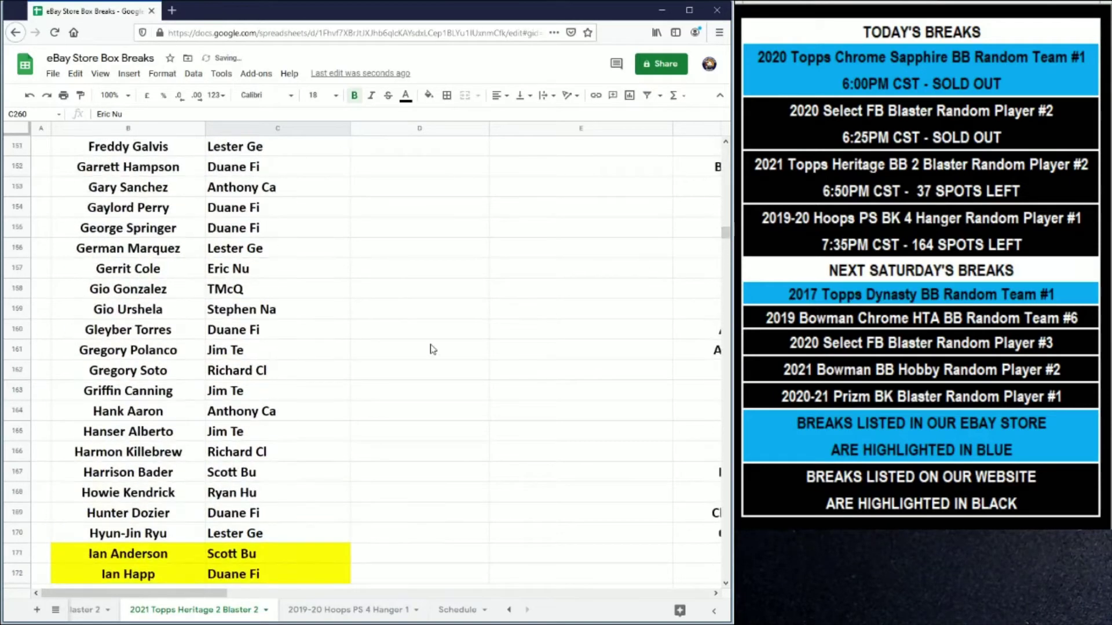
scroll(311, 367, down, 4)
scroll(317, 367, up, 2)
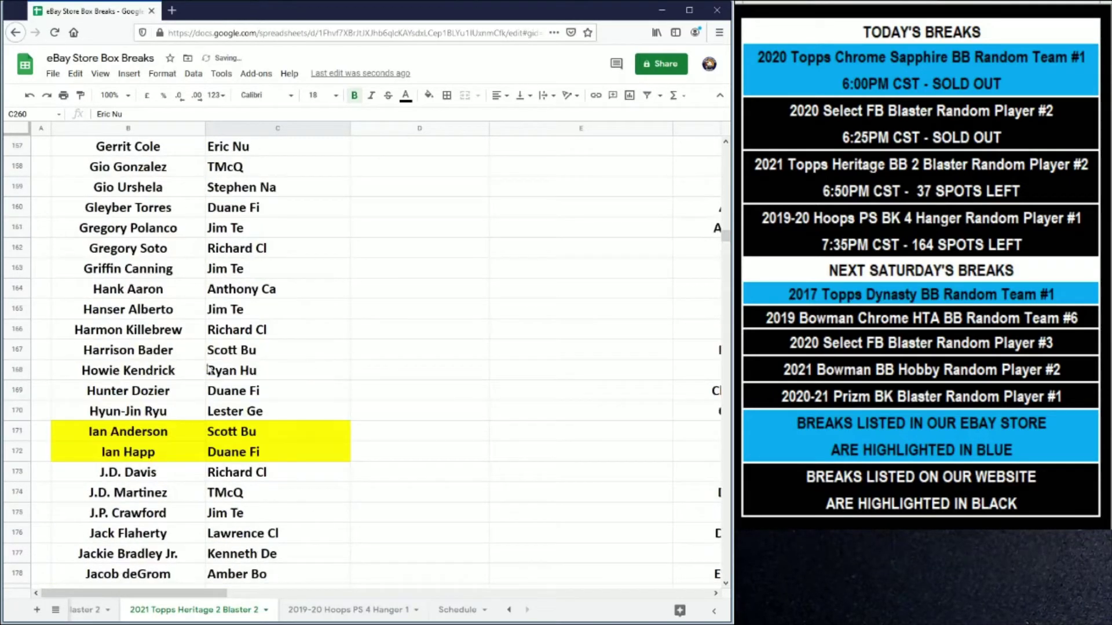
drag(168, 354, 220, 354)
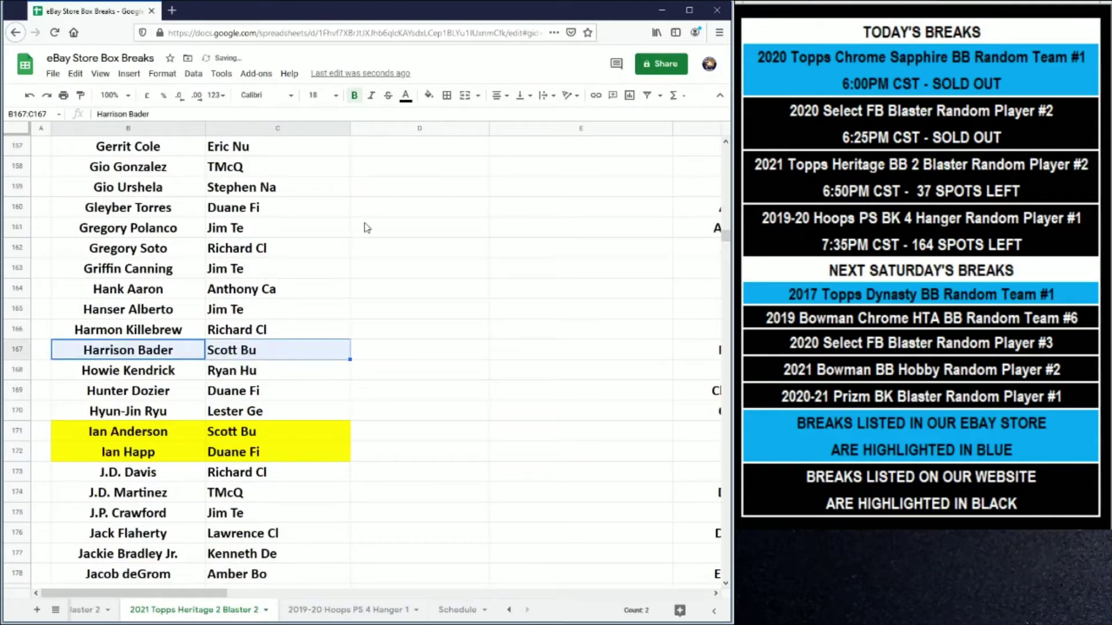
click(429, 95)
click(470, 148)
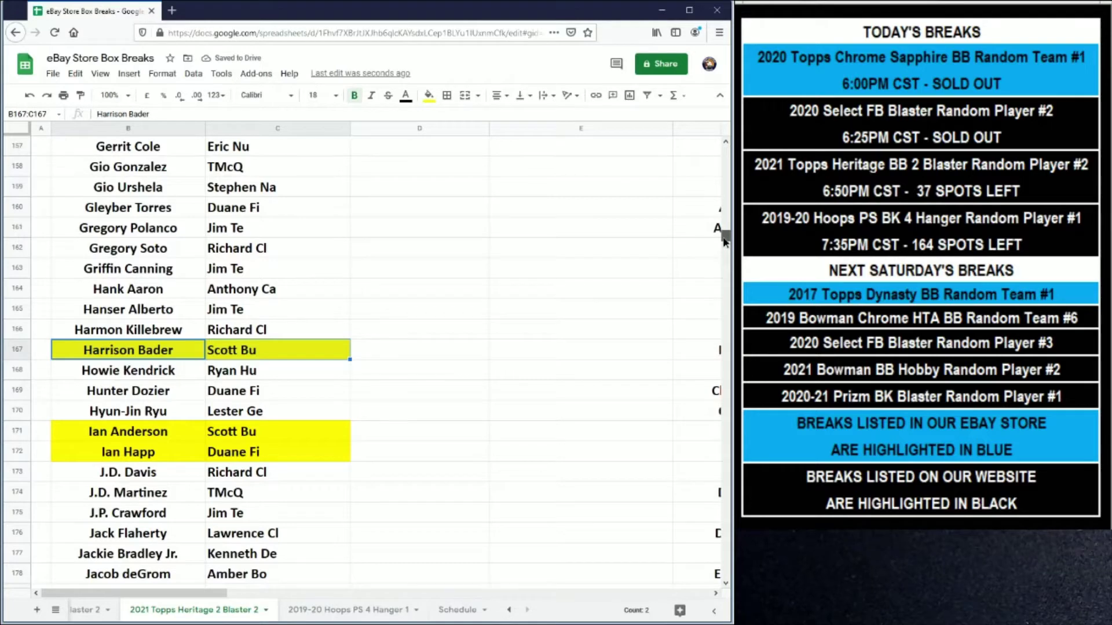
Step: Mark Clint Frazier's player and buyer cells (B92:C92) with a yellow fill
drag(724, 242, 723, 200)
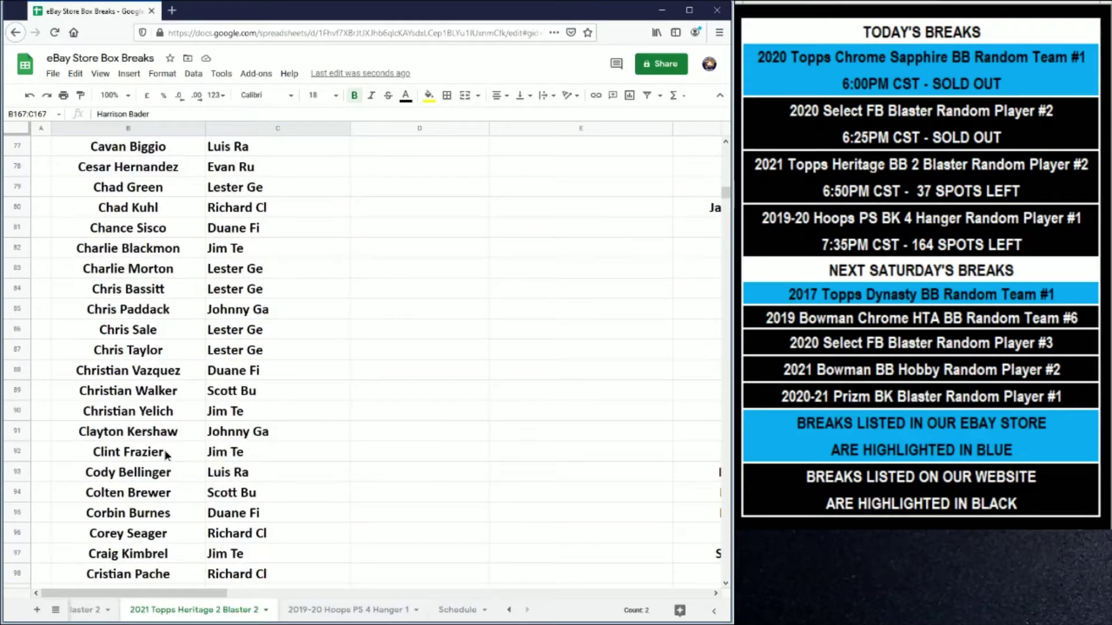
drag(166, 455, 249, 453)
click(428, 95)
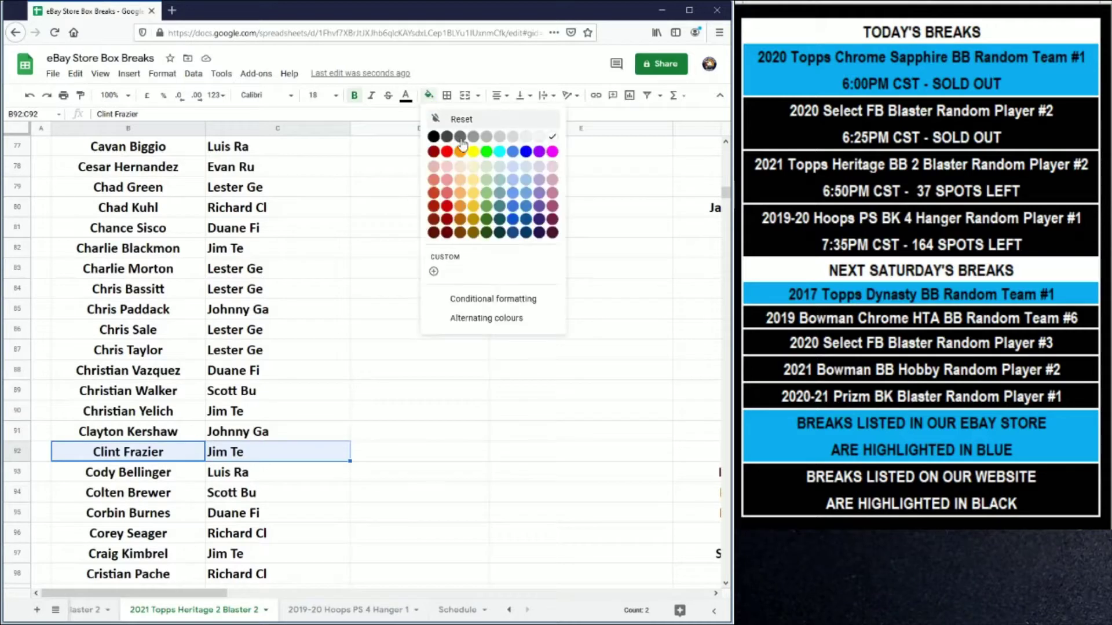
click(473, 151)
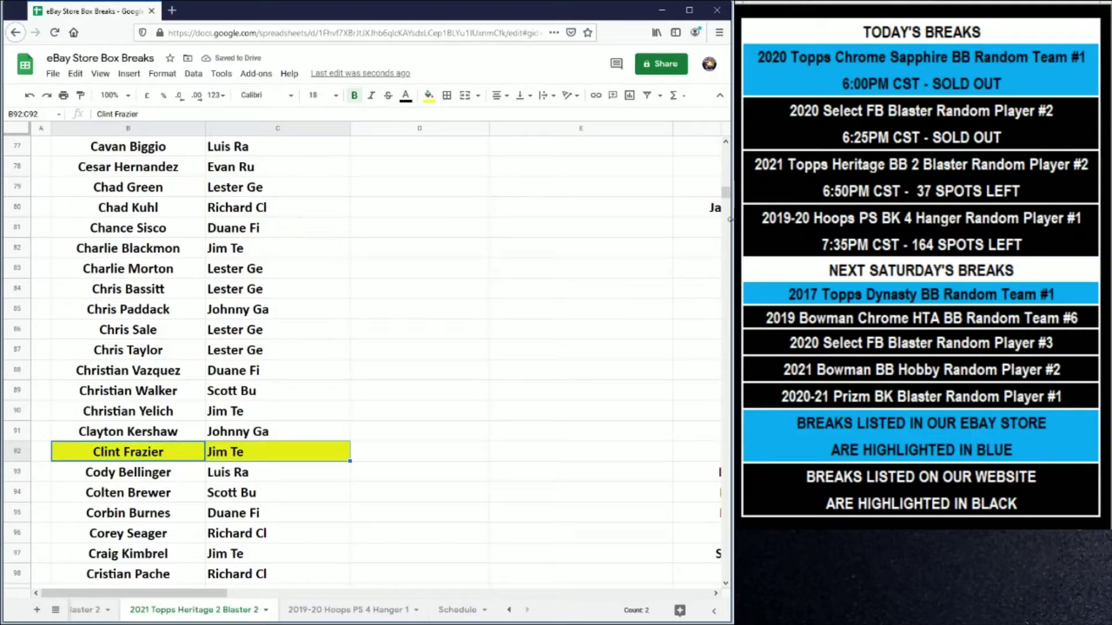
Step: Find Shed Long in the list and highlight his player and buyer cells (B409:C409) in yellow
drag(725, 194, 691, 371)
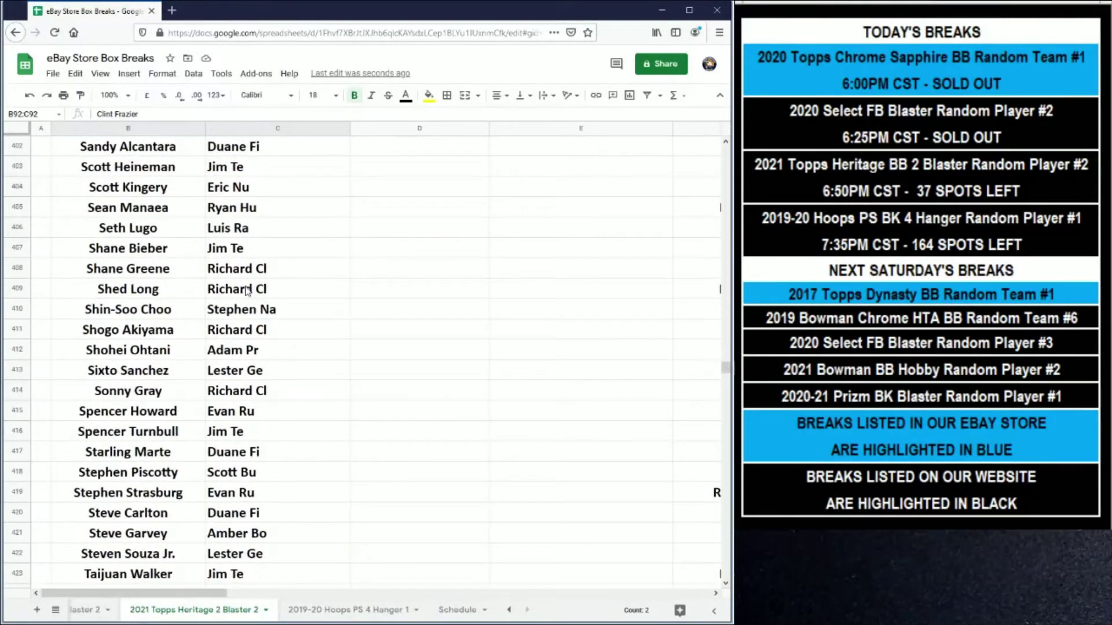
drag(163, 291, 220, 293)
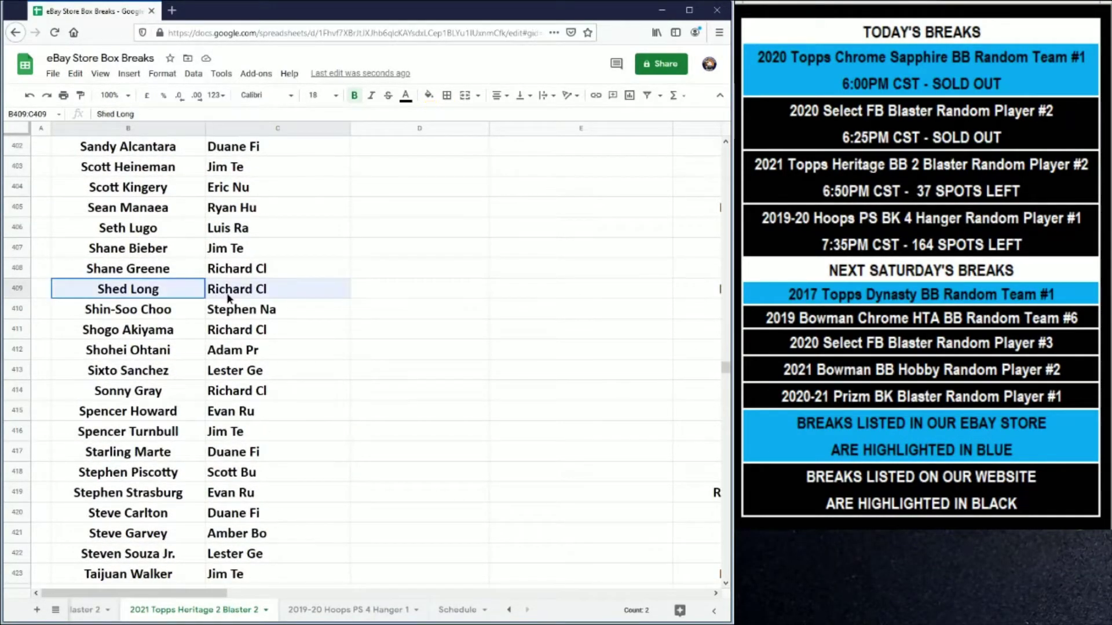
click(428, 96)
click(471, 153)
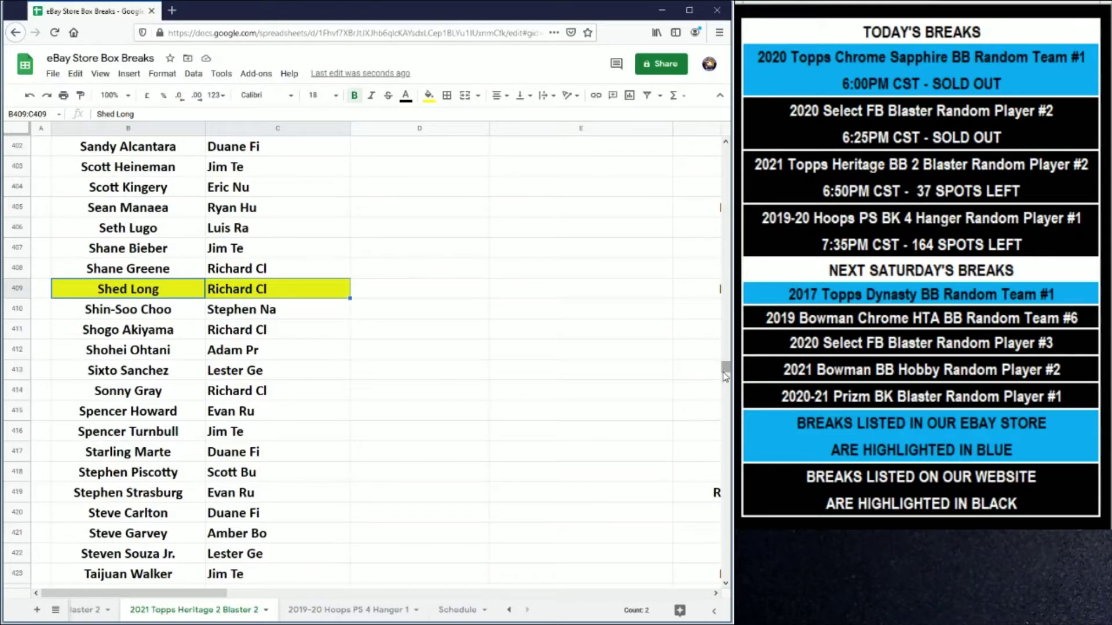
Step: Fill Pat Valaika's player and buyer cells (B360:C360) with yellow
drag(725, 376, 724, 346)
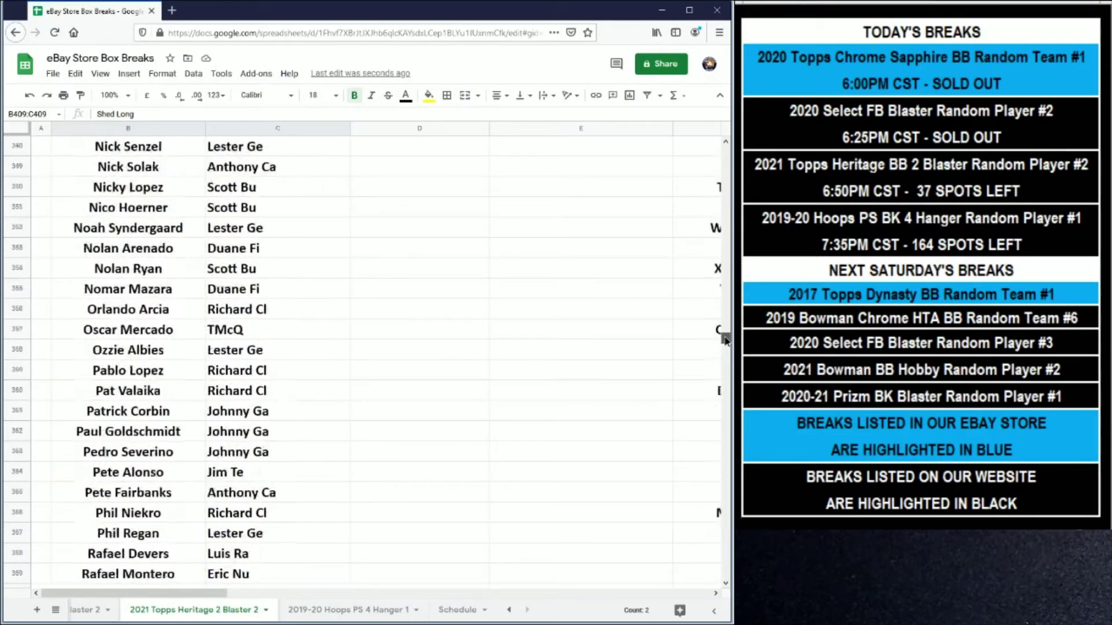
scroll(244, 434, up, 3)
scroll(243, 434, down, 3)
drag(167, 392, 243, 396)
click(429, 96)
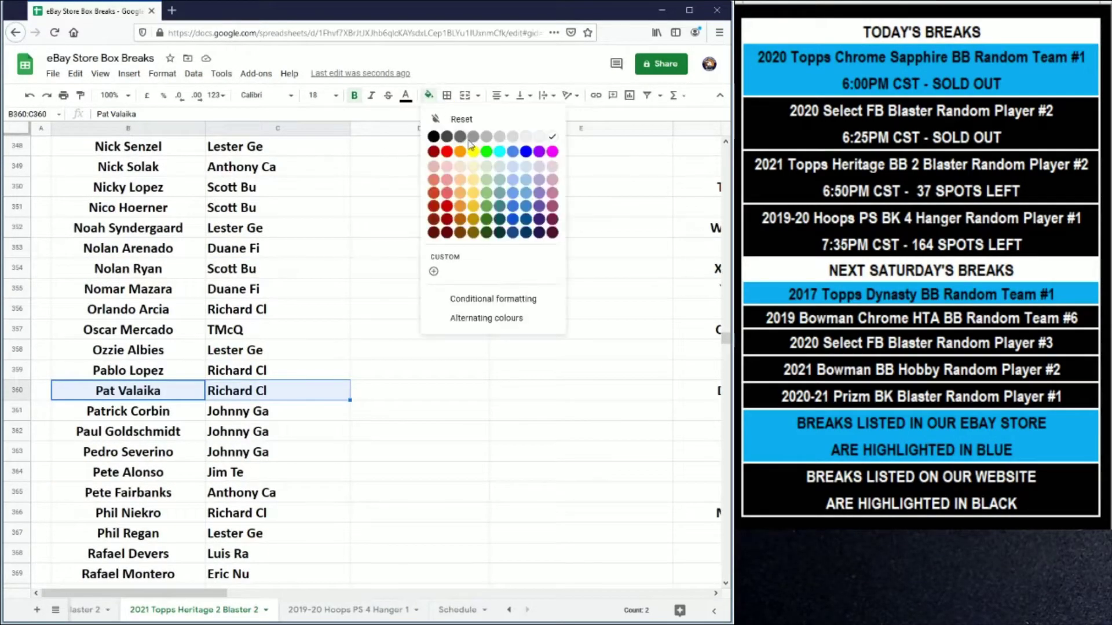
click(473, 152)
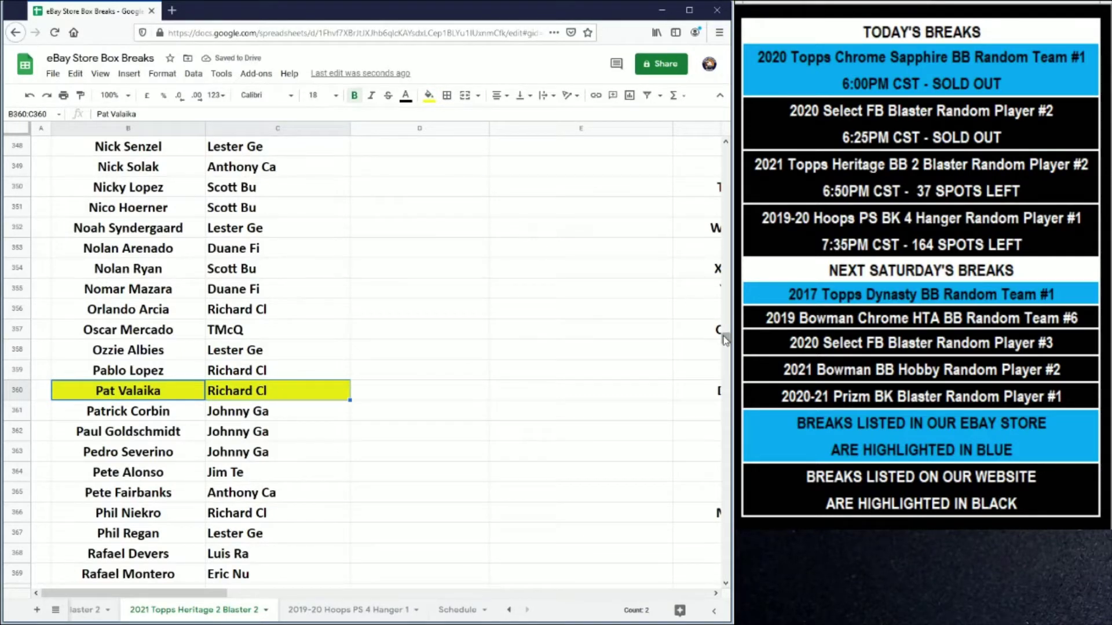
Step: Find Matt Olson in the list and fill his player and buyer cells (B310:C310) with yellow
drag(726, 340, 726, 305)
scroll(405, 327, down, 3)
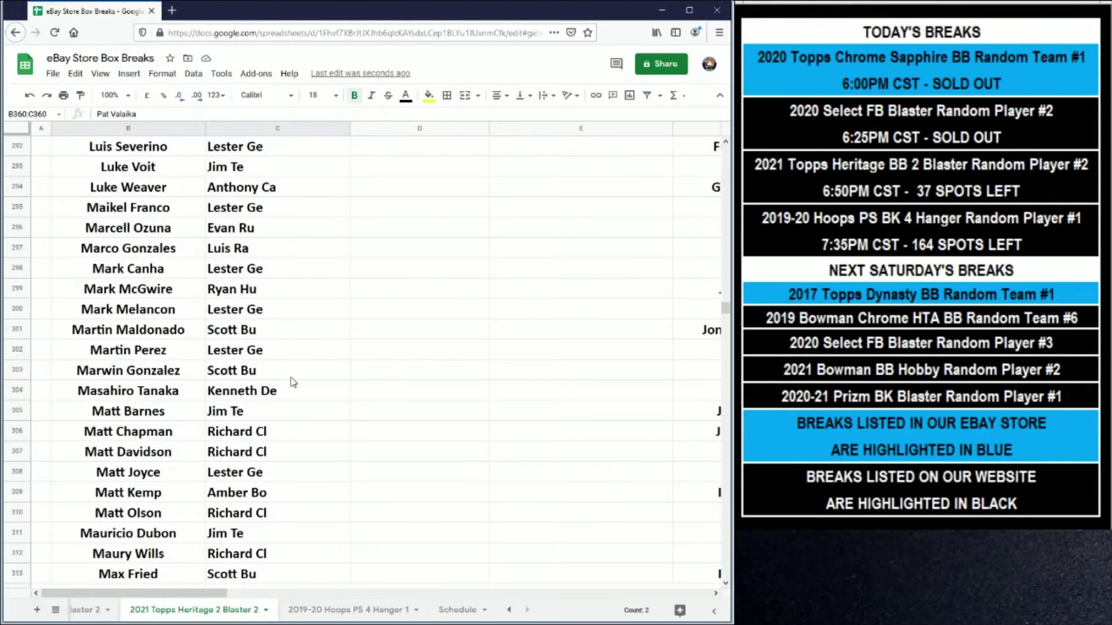
scroll(219, 425, down, 1)
drag(163, 474, 278, 473)
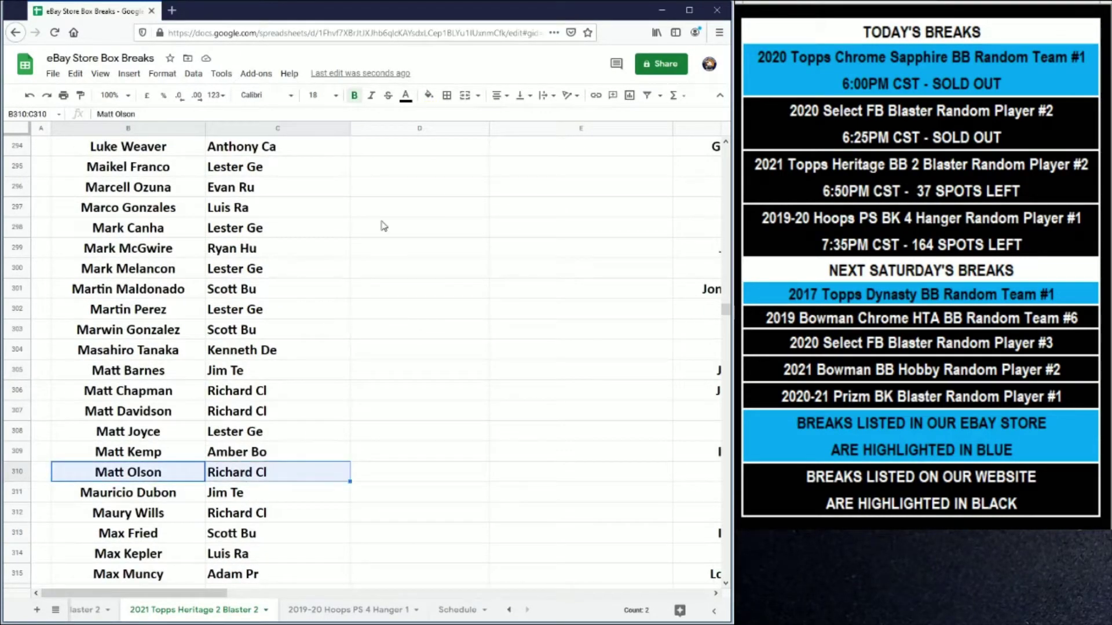
click(429, 95)
click(472, 154)
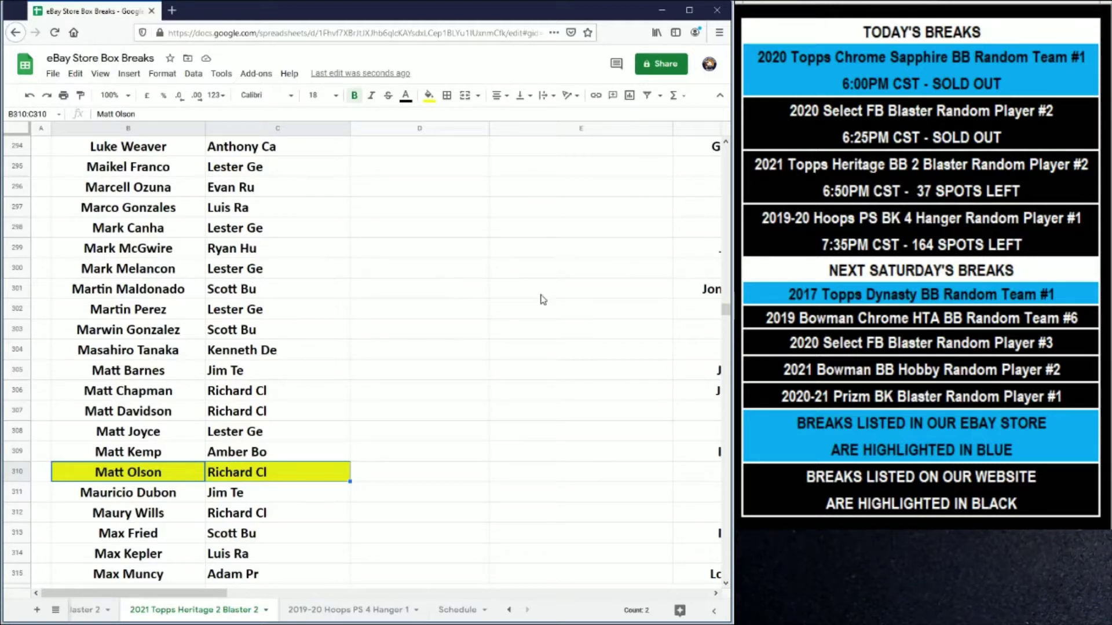
Step: Highlight Sixto Sanchez's player and buyer cells (B413:C413) in yellow
drag(724, 313, 719, 374)
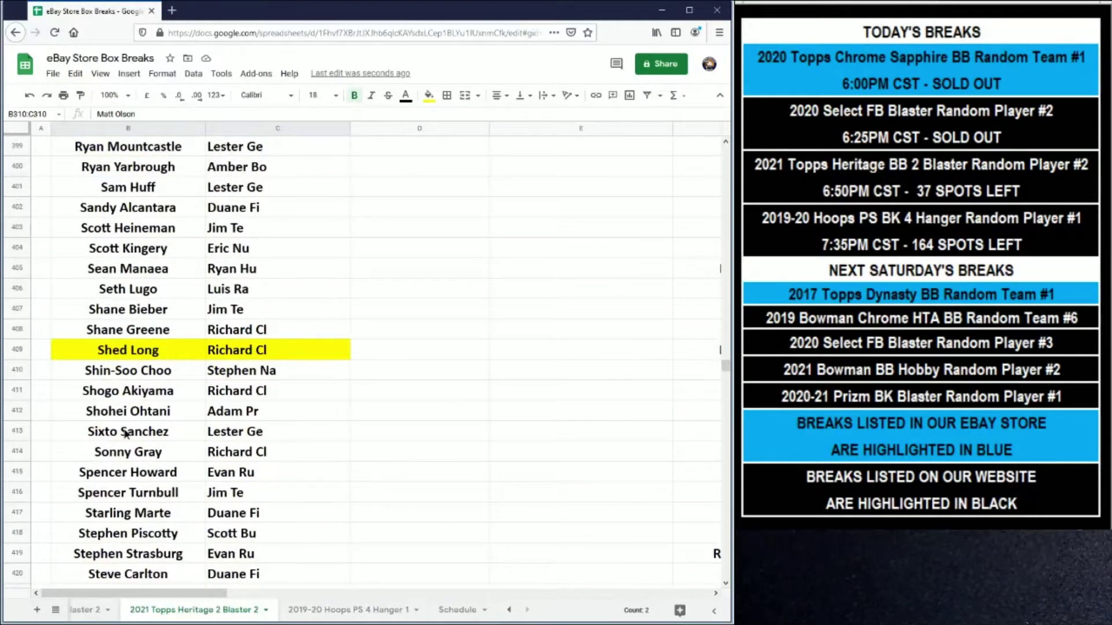
drag(127, 433, 217, 435)
click(429, 95)
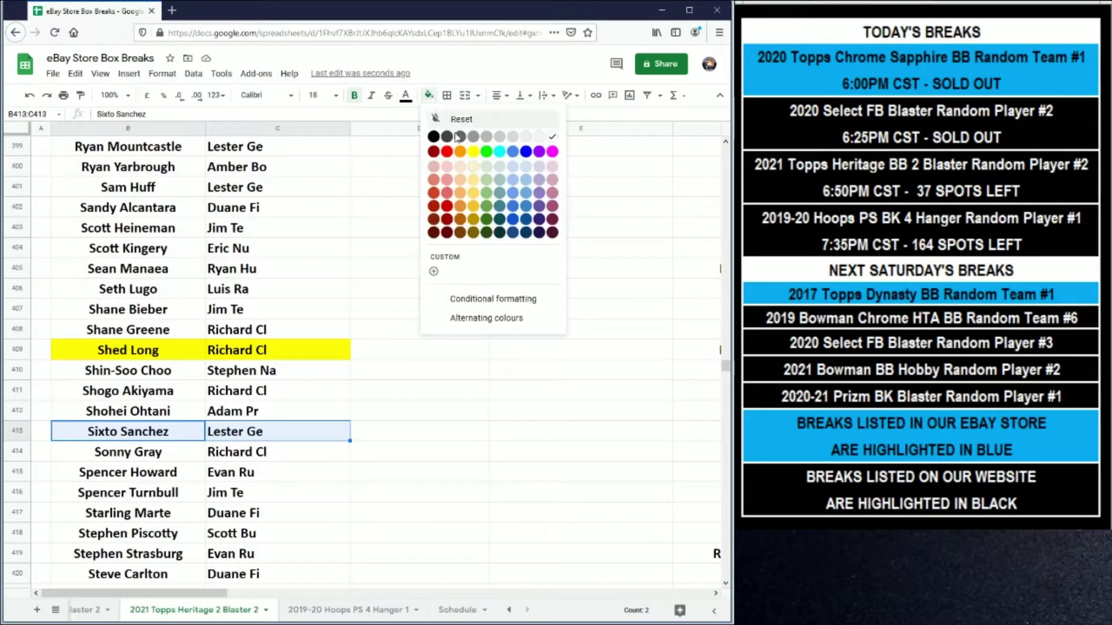
click(473, 151)
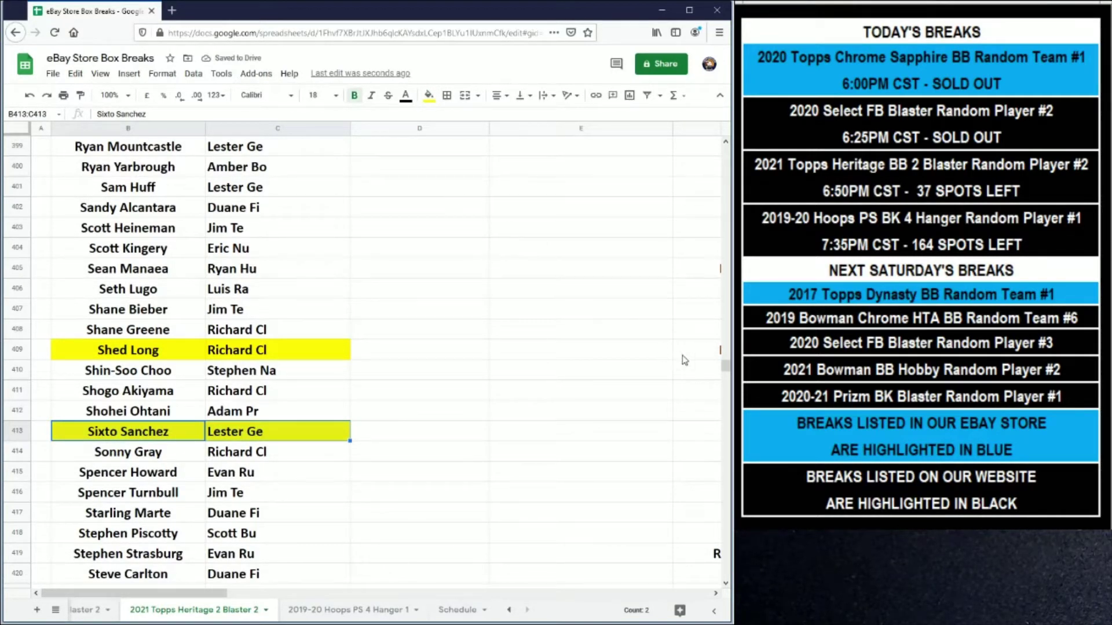
Step: Locate Brady Singer in the list and apply a yellow fill to his player and buyer cells (B54:C54)
drag(725, 369, 695, 179)
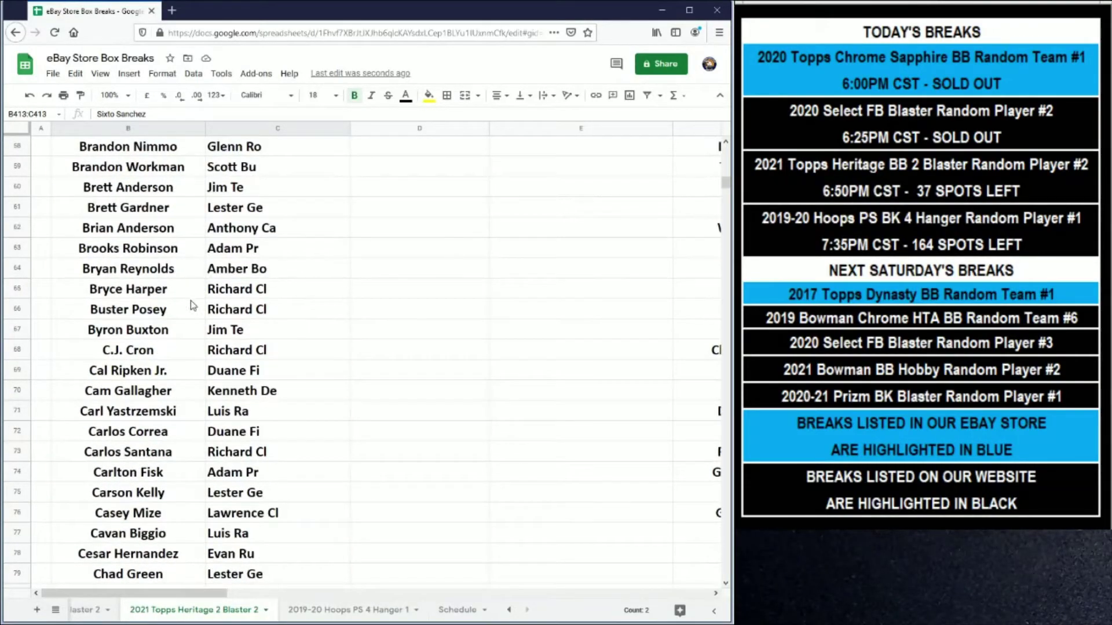
scroll(196, 305, up, 2)
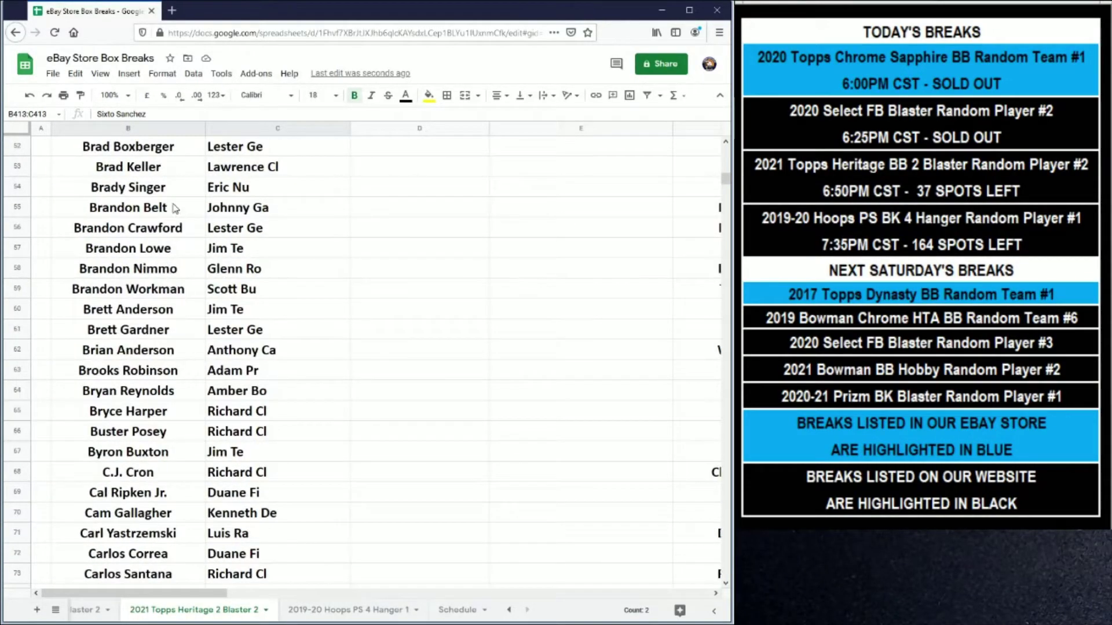
drag(171, 189, 293, 190)
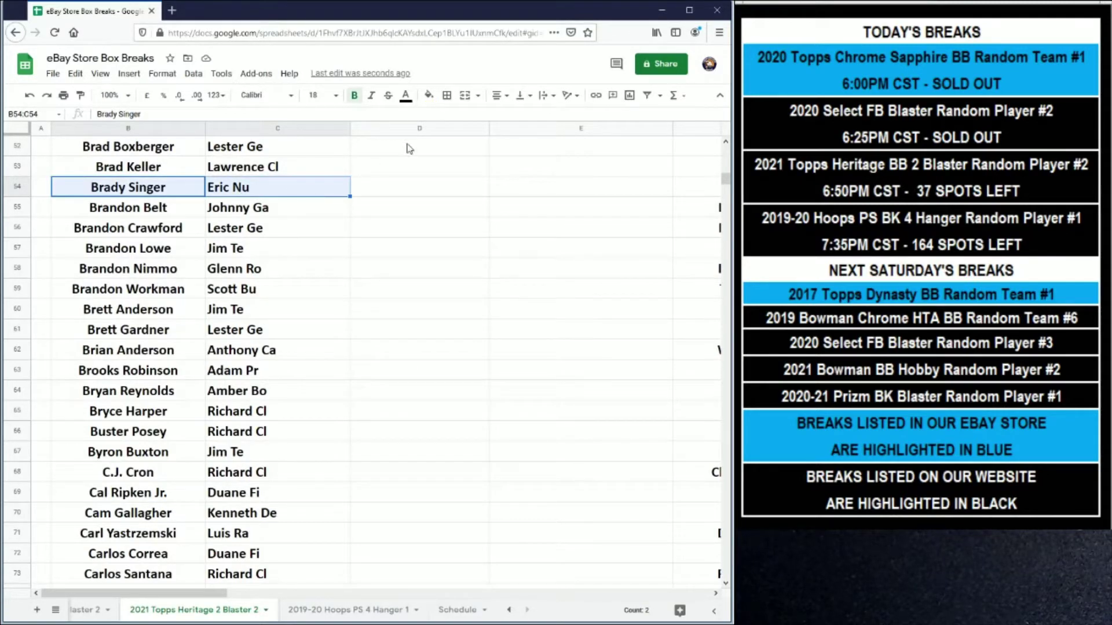
click(428, 95)
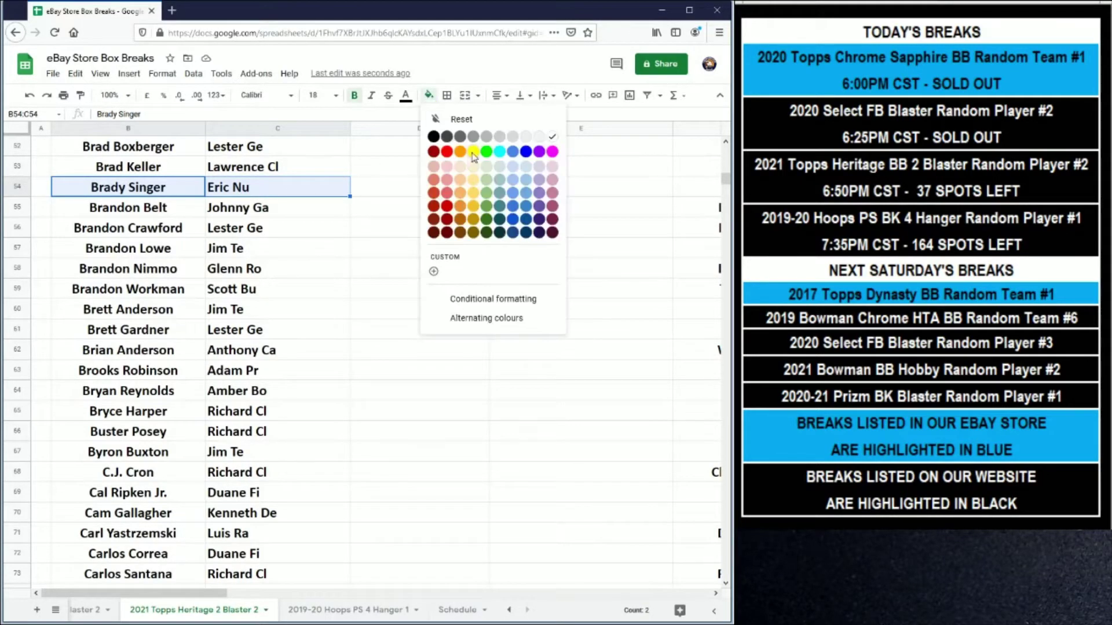
click(472, 153)
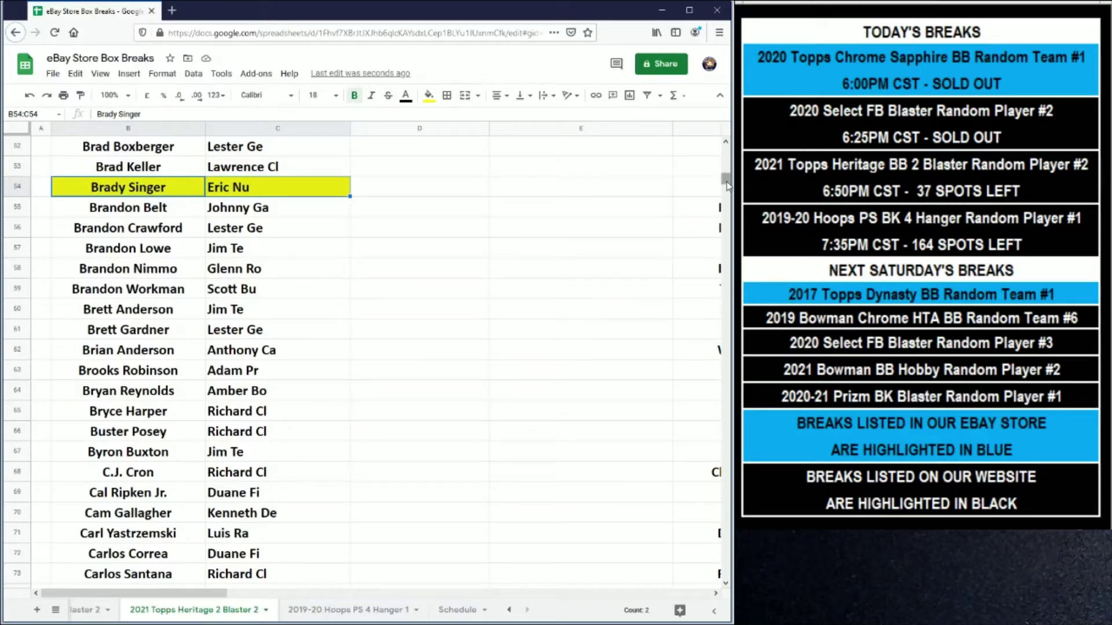
Step: Mark Luis Garcia's player and buyer cells (B289:C289) with a yellow fill
drag(724, 186, 686, 322)
scroll(274, 370, up, 5)
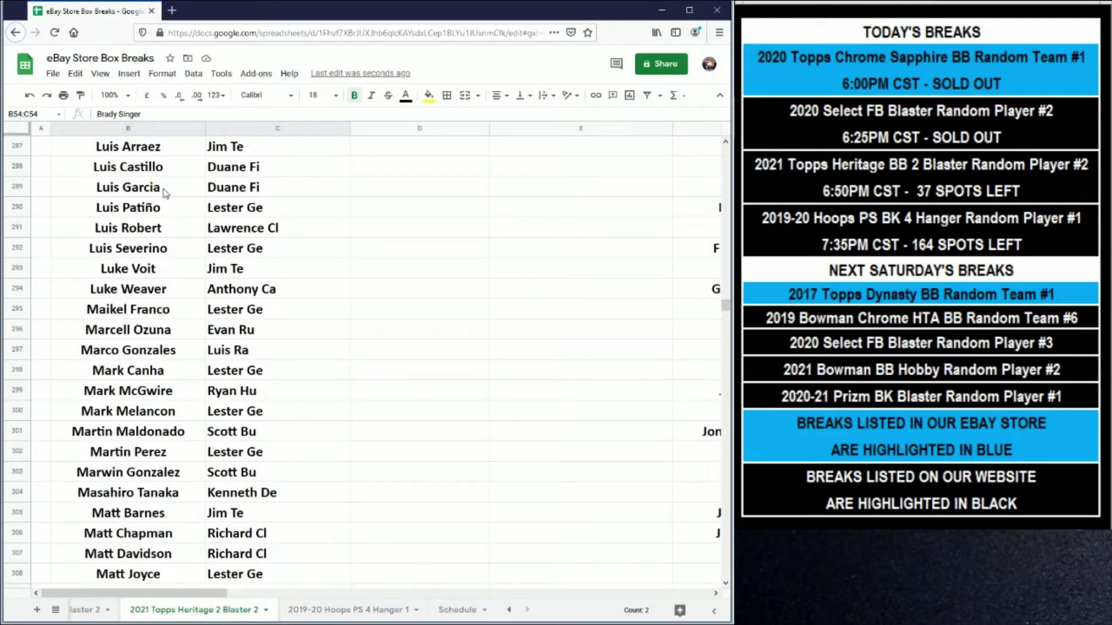
drag(167, 191, 220, 189)
click(427, 96)
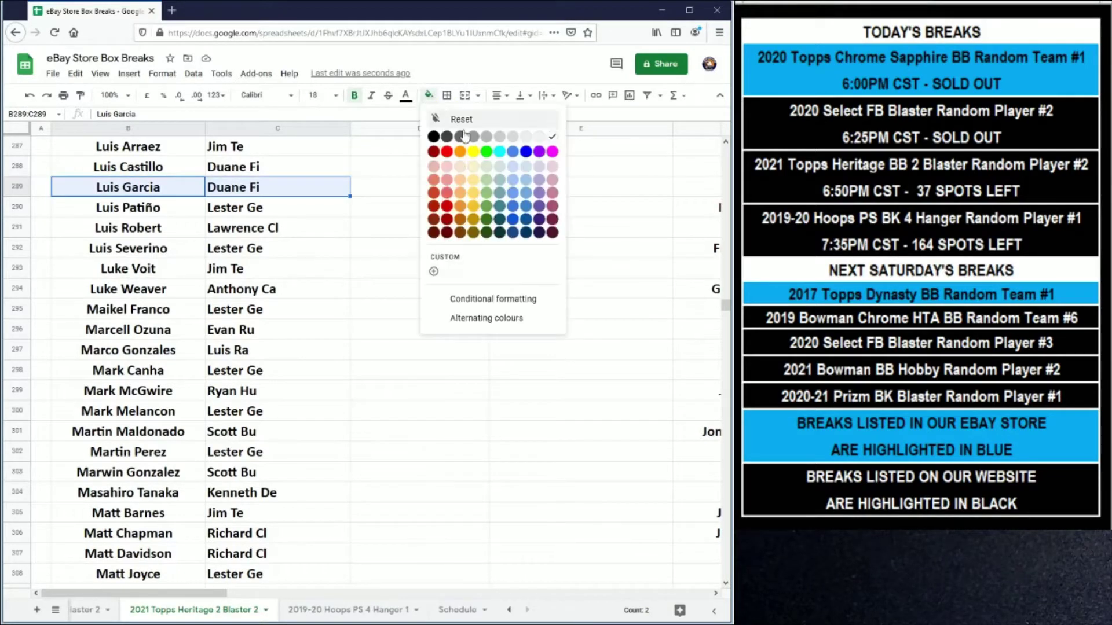
click(474, 148)
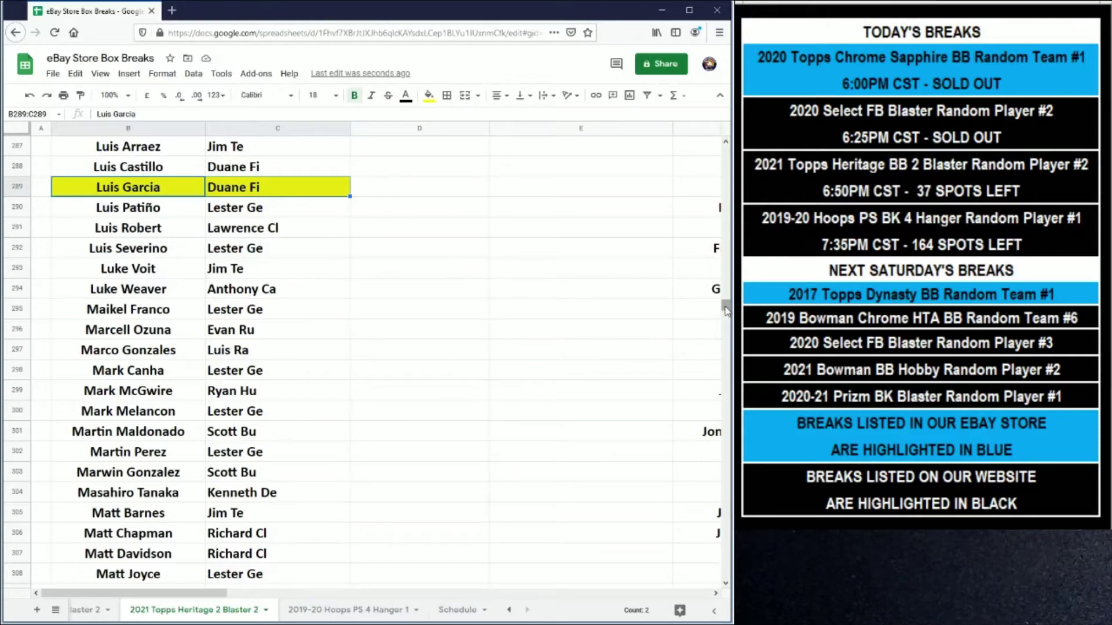
Step: Find Ryan Mountcastle in the list and highlight his player and buyer cells (B399:C399) in yellow
drag(726, 311, 718, 349)
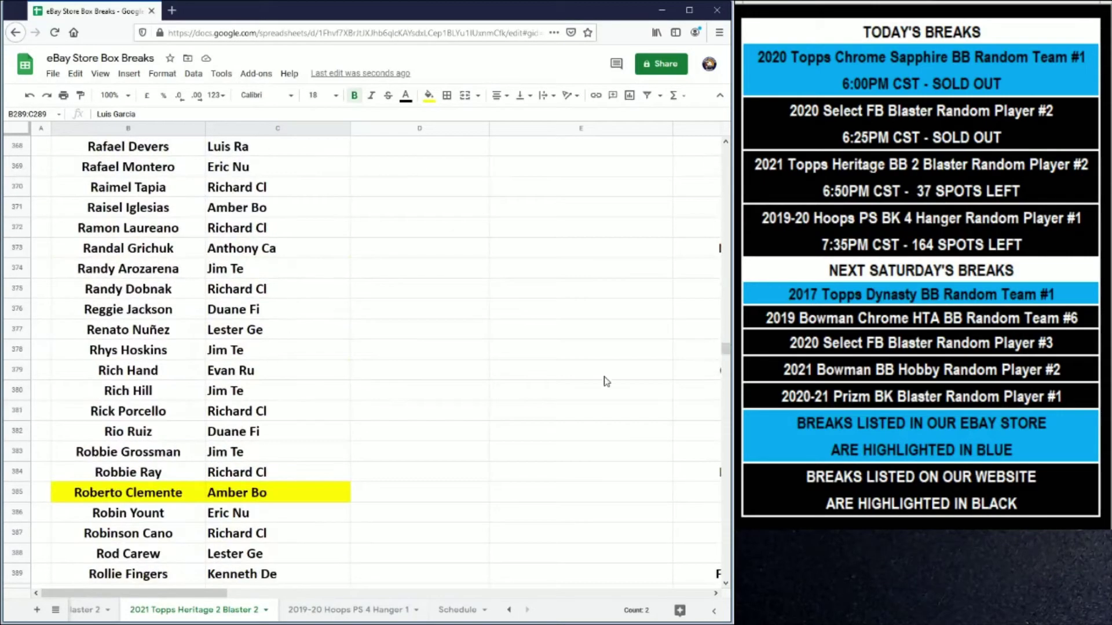
scroll(314, 423, down, 5)
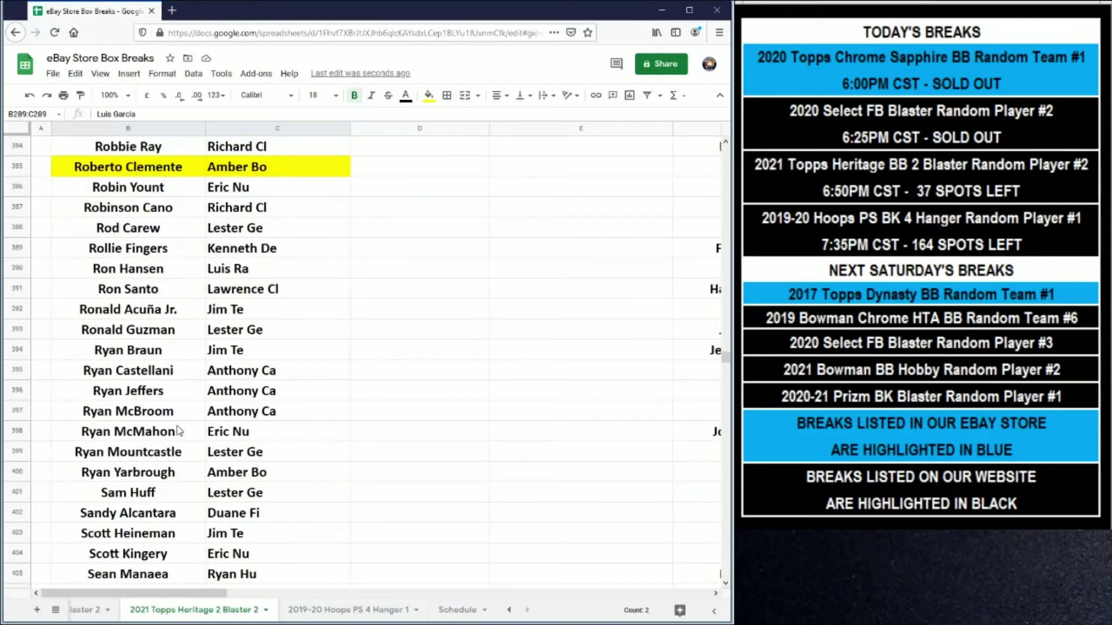
drag(176, 458, 238, 459)
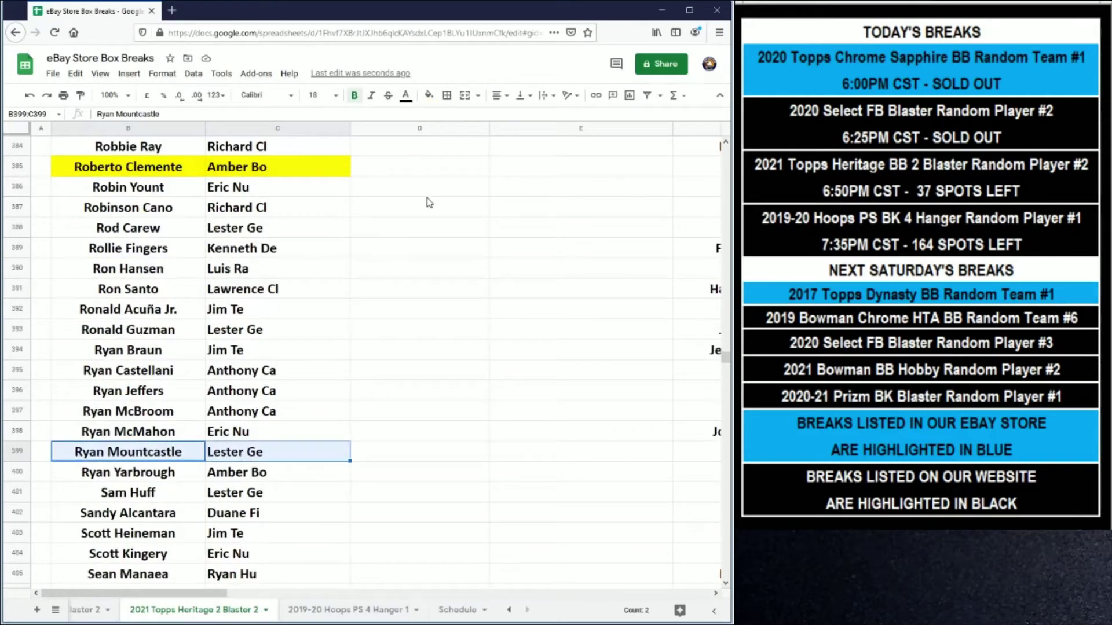
click(430, 95)
click(466, 175)
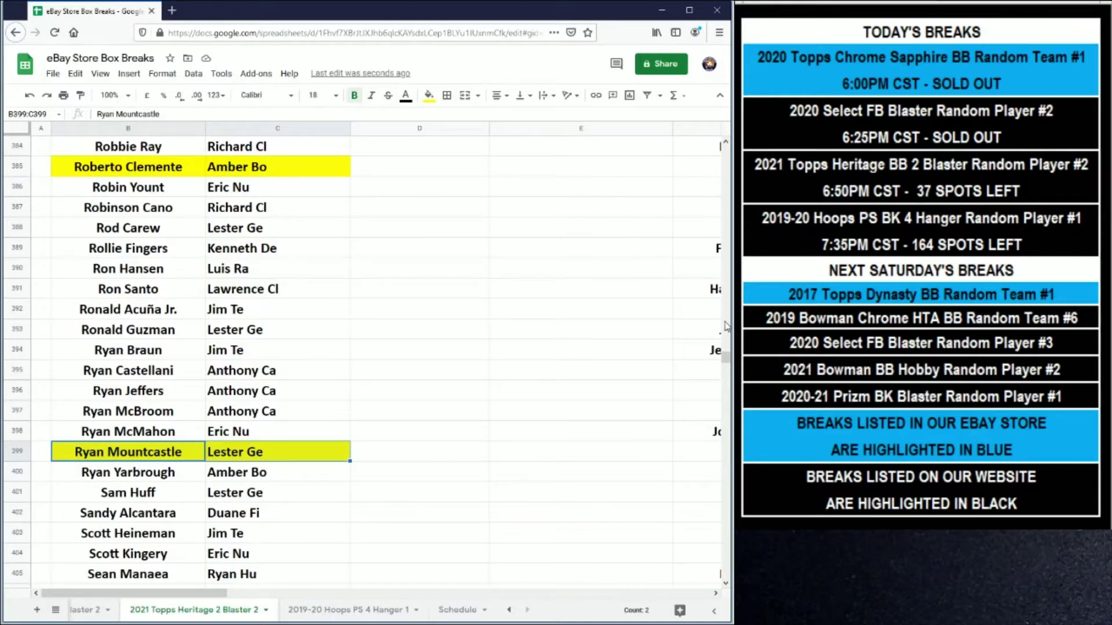
Step: Fill Dane Dunning's player and buyer cells (B100:C100) with yellow
drag(726, 357, 599, 251)
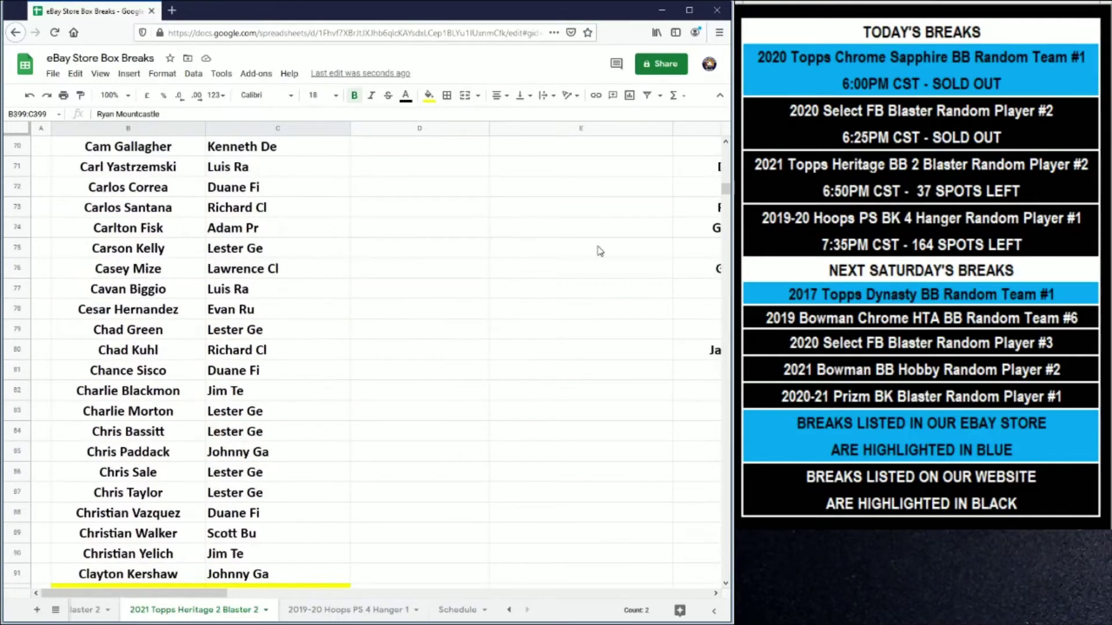
scroll(294, 416, down, 4)
click(138, 513)
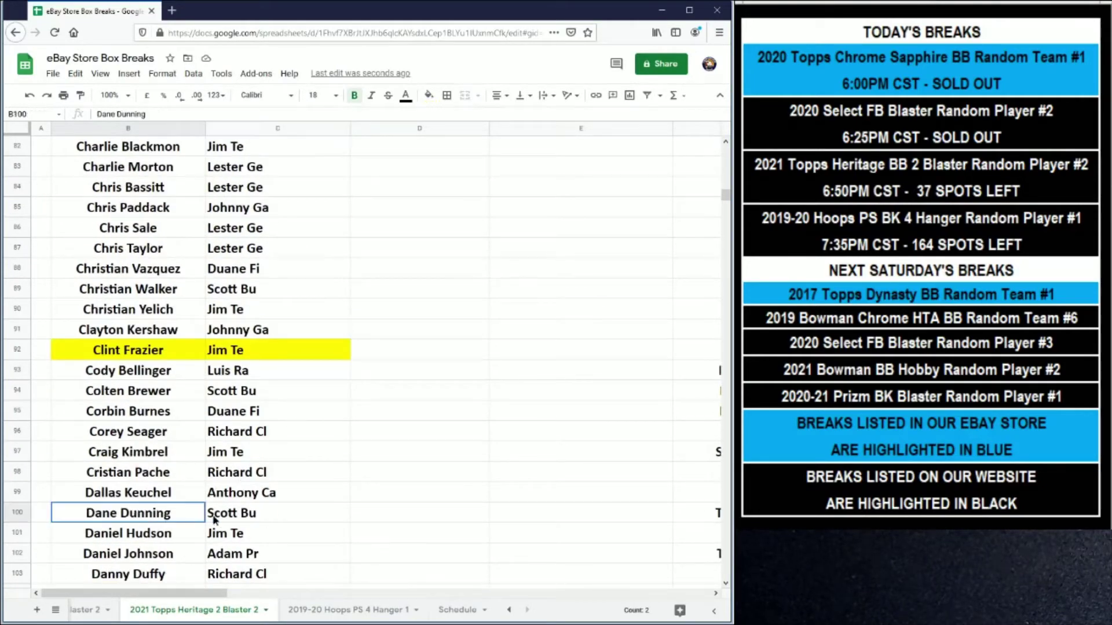
drag(214, 520, 220, 517)
click(429, 95)
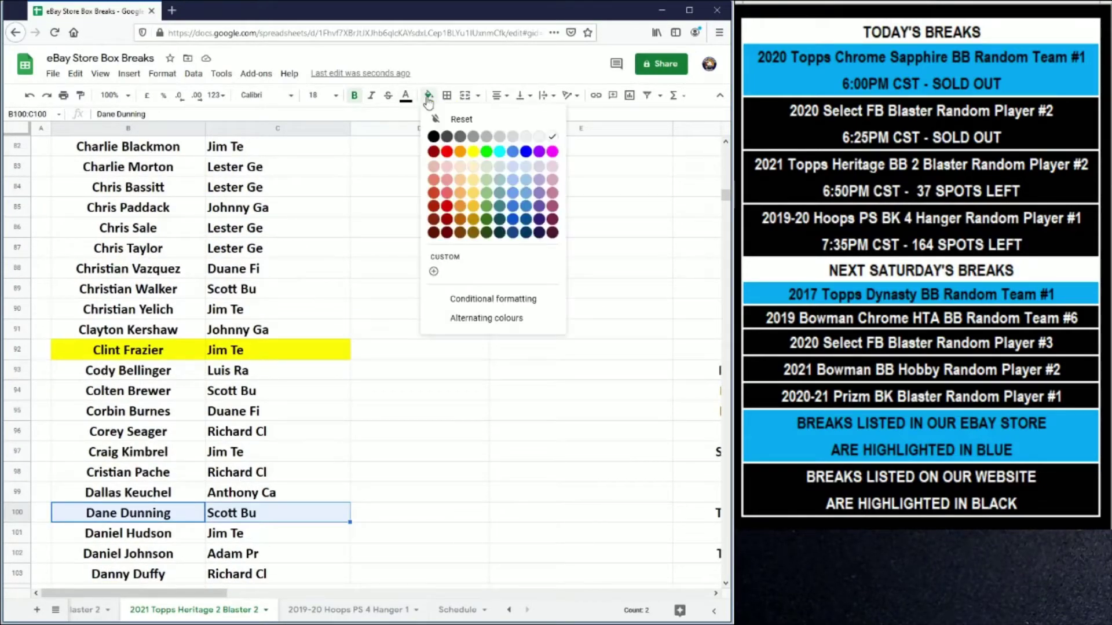
click(472, 152)
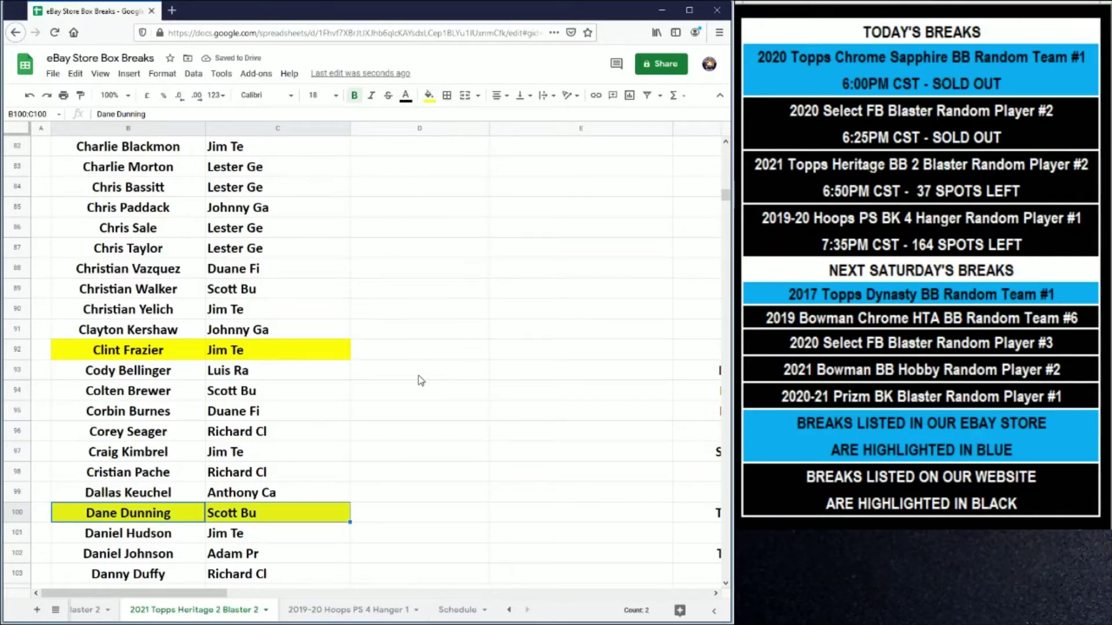
Step: Apply a yellow fill to David Peterson's player and buyer cells (B110:C110)
scroll(365, 379, down, 5)
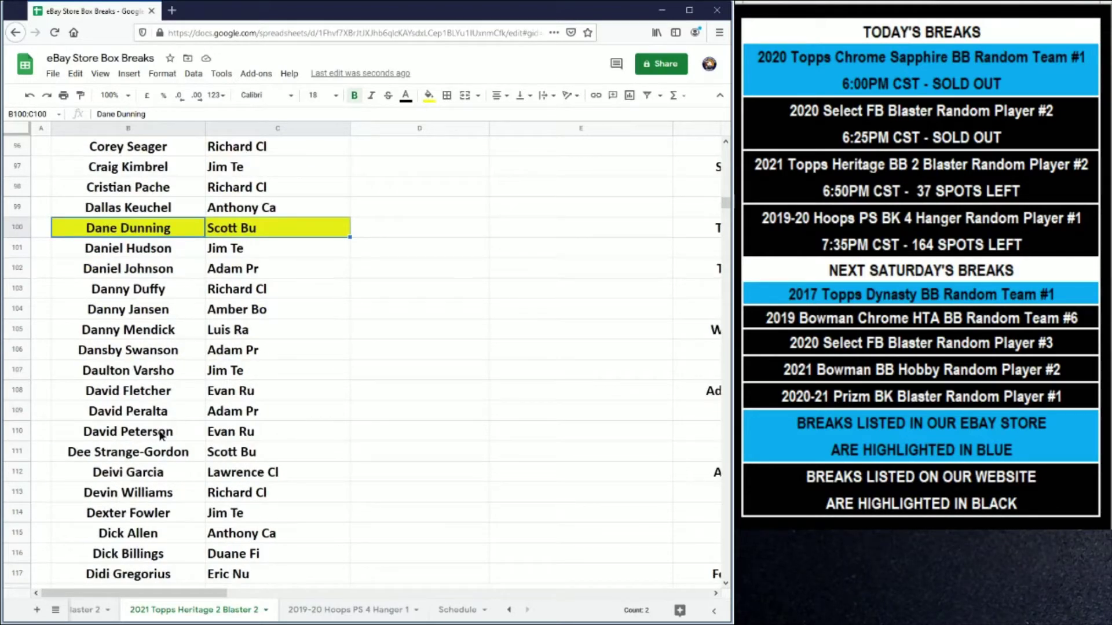
drag(165, 436, 238, 437)
click(429, 95)
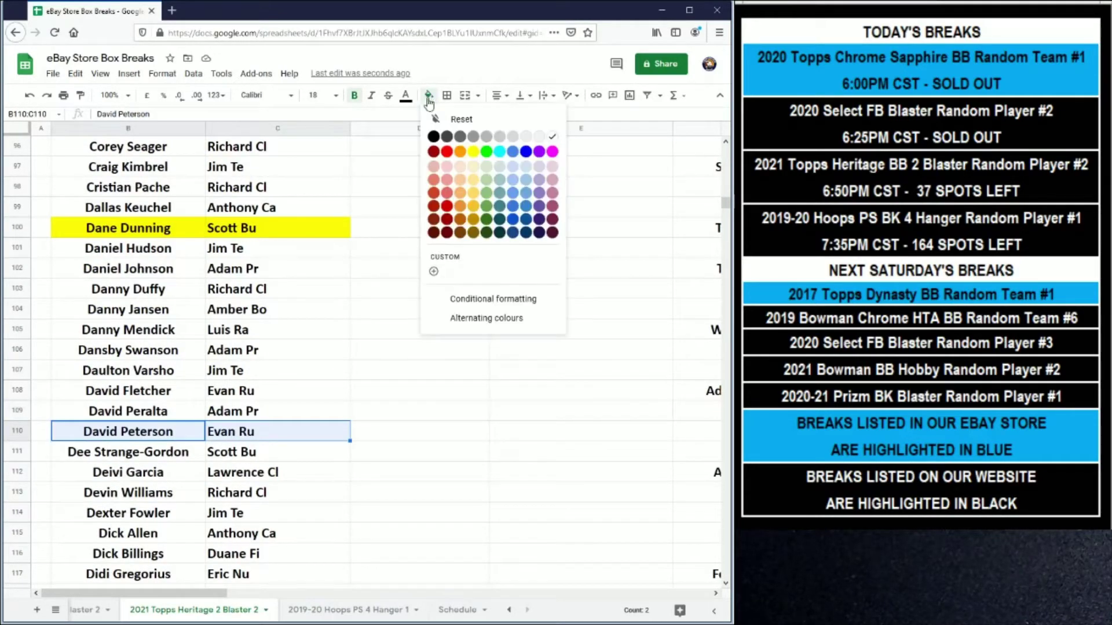
click(477, 158)
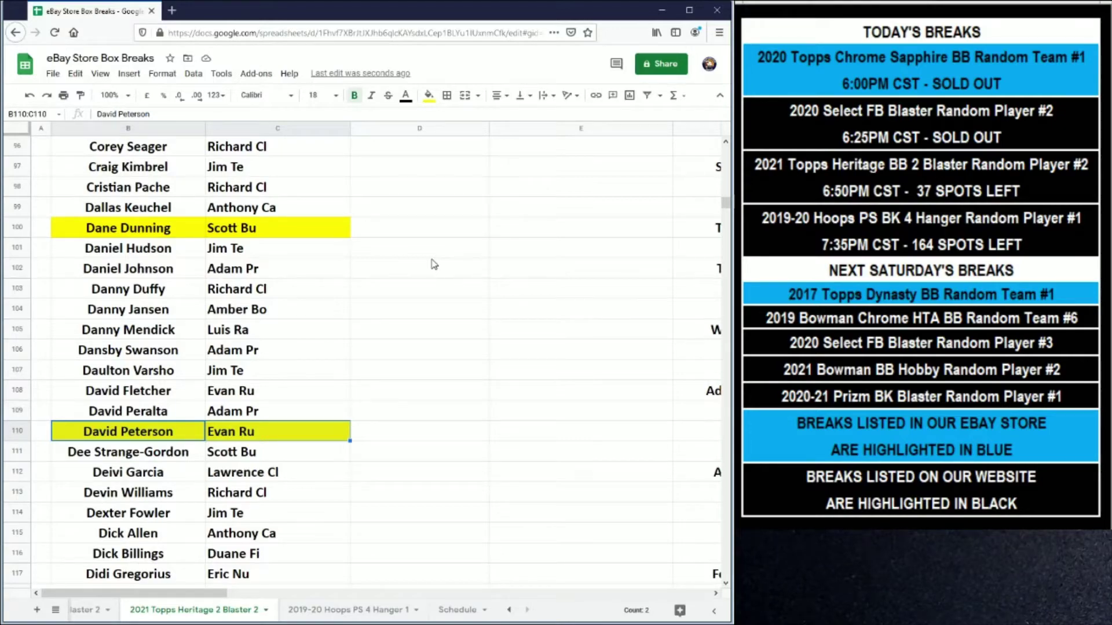
Step: Find Ke'Bryan Hayes in the list and mark his player and buyer cells (B253:C253) in yellow
scroll(475, 417, down, 3)
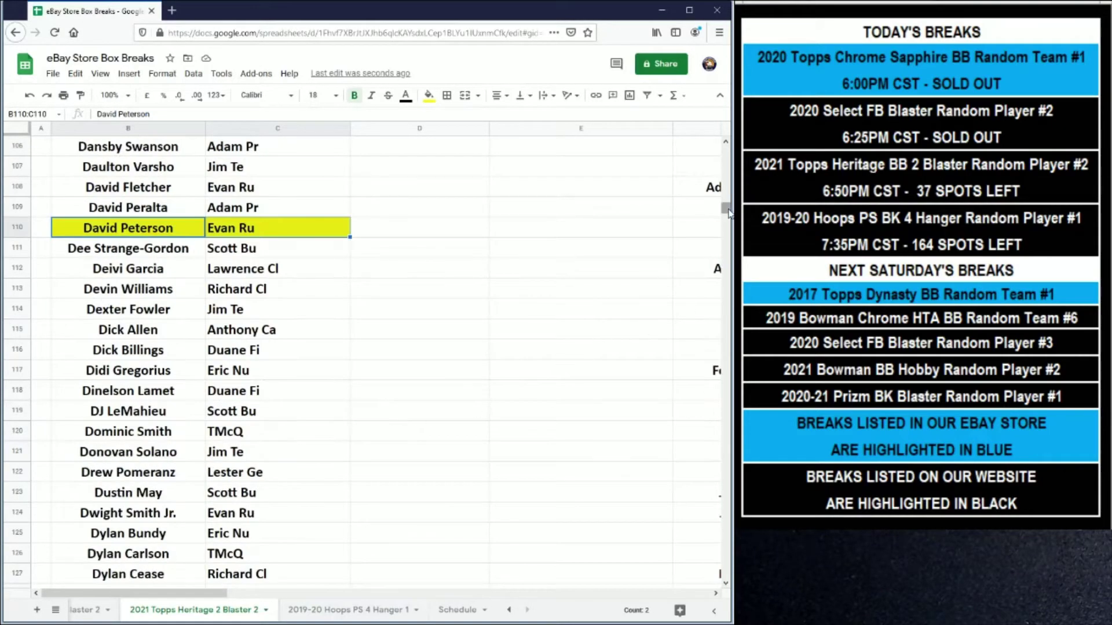
drag(726, 210, 707, 294)
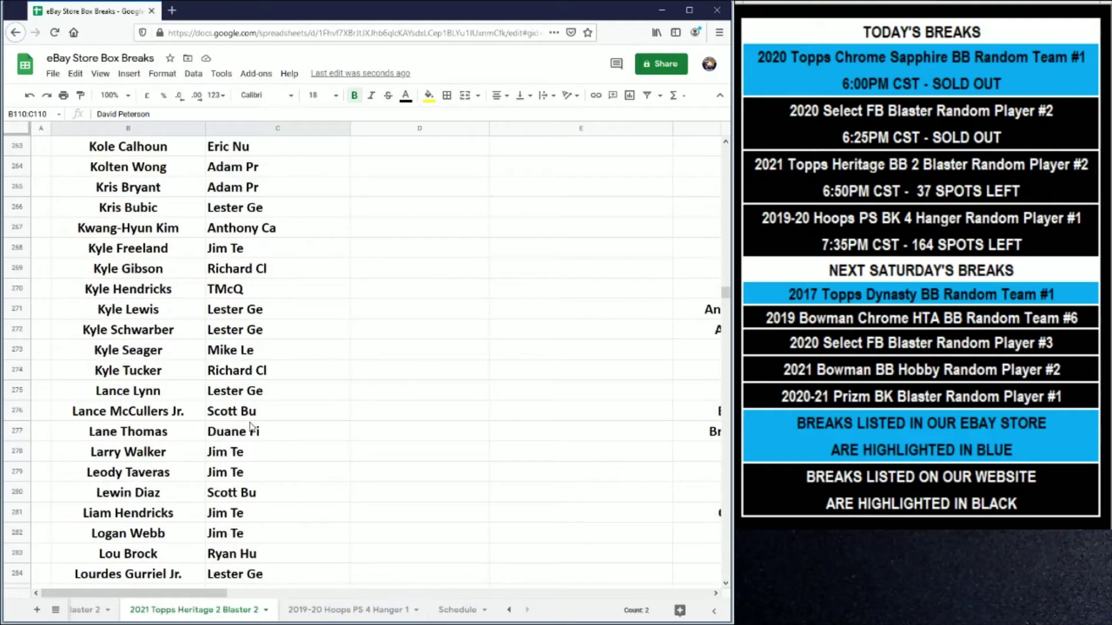
scroll(250, 427, up, 5)
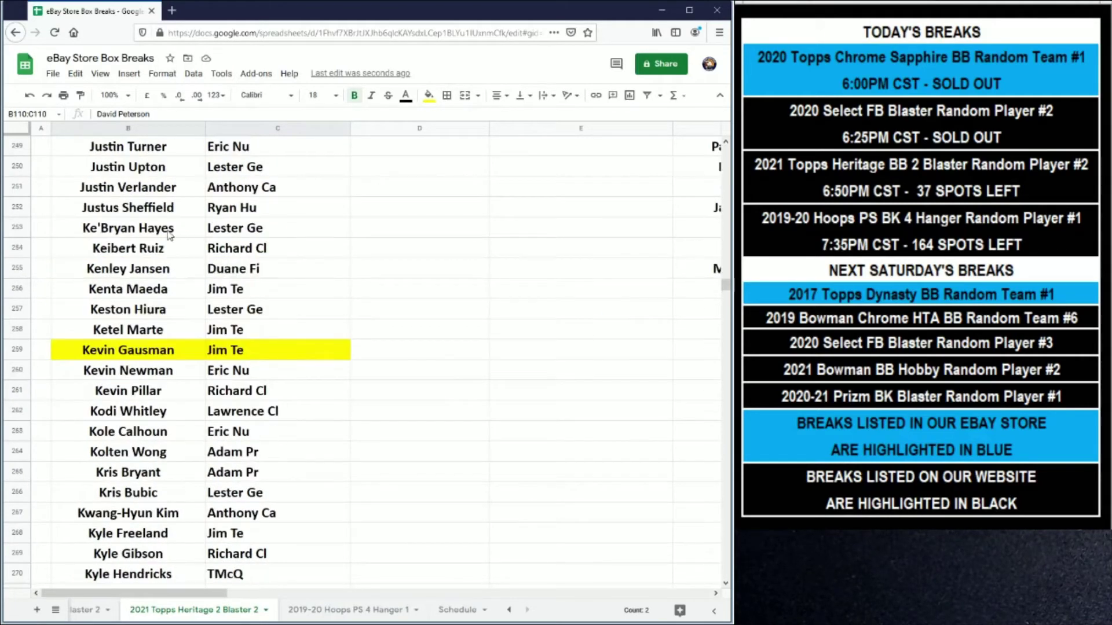
drag(169, 233, 272, 231)
click(429, 95)
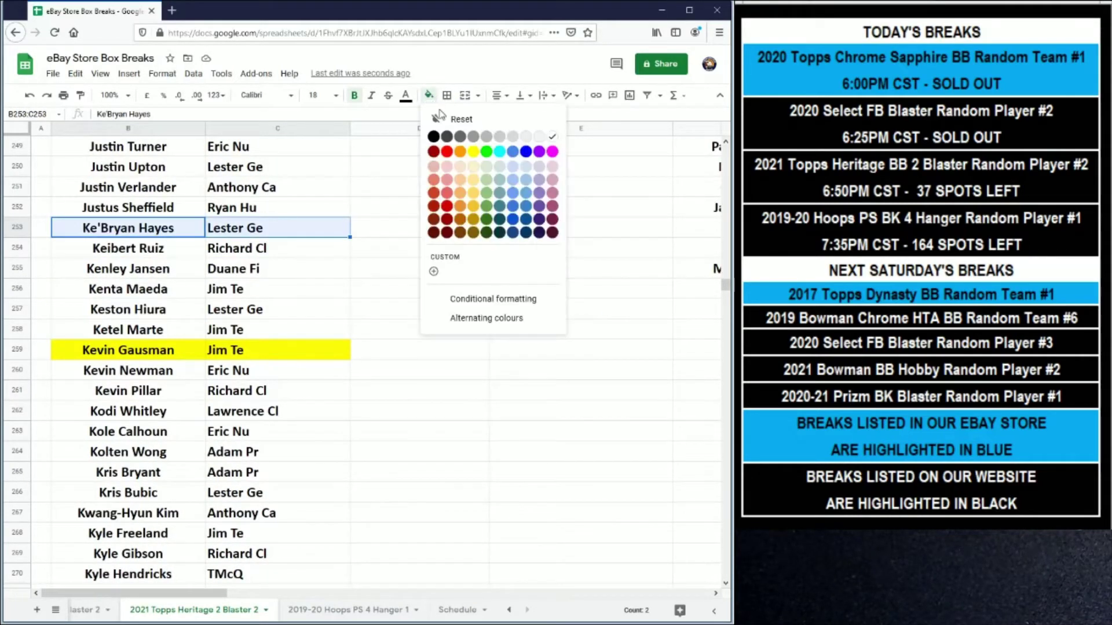
click(473, 151)
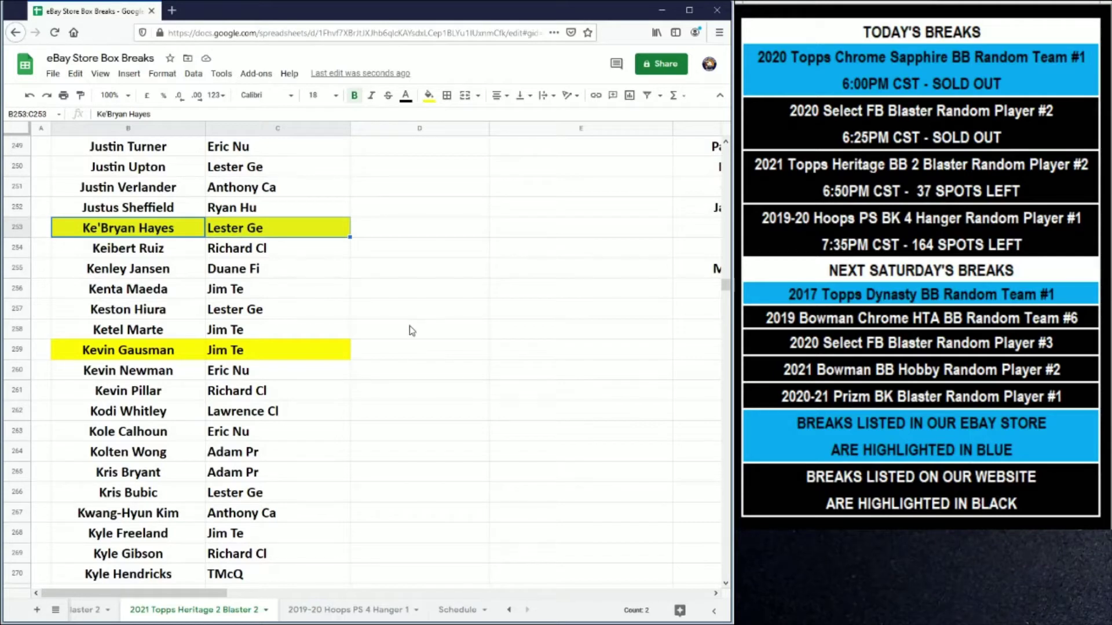
Step: Highlight Anderson Tejeda's player and buyer cells (B26:C26) with a yellow fill
drag(725, 288, 724, 147)
scroll(273, 356, down, 5)
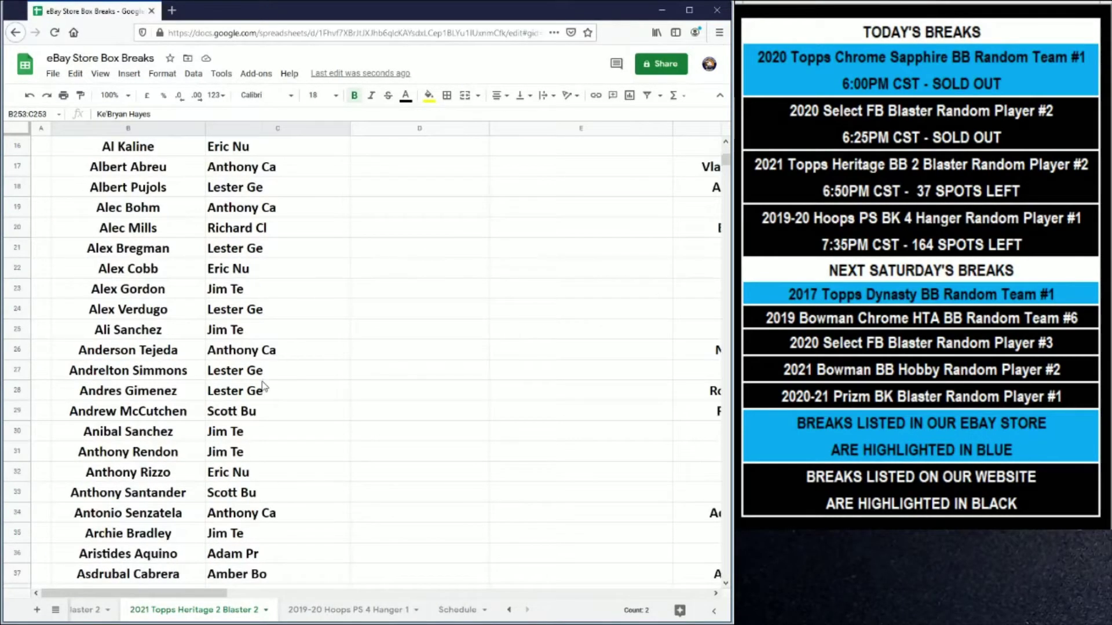
scroll(272, 371, down, 2)
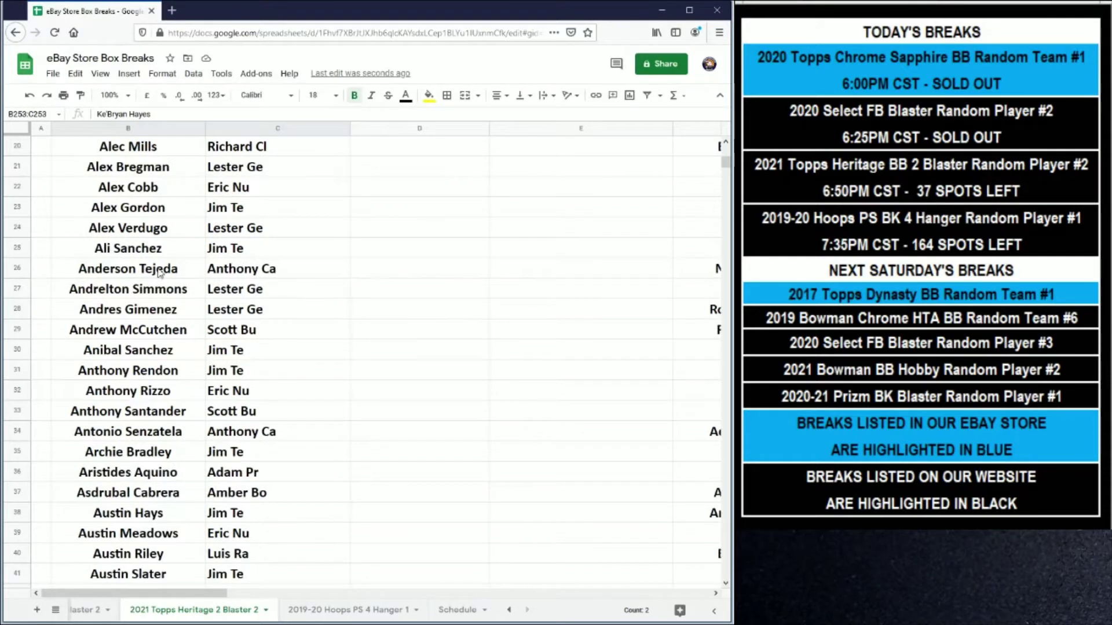
drag(157, 270, 344, 270)
click(430, 103)
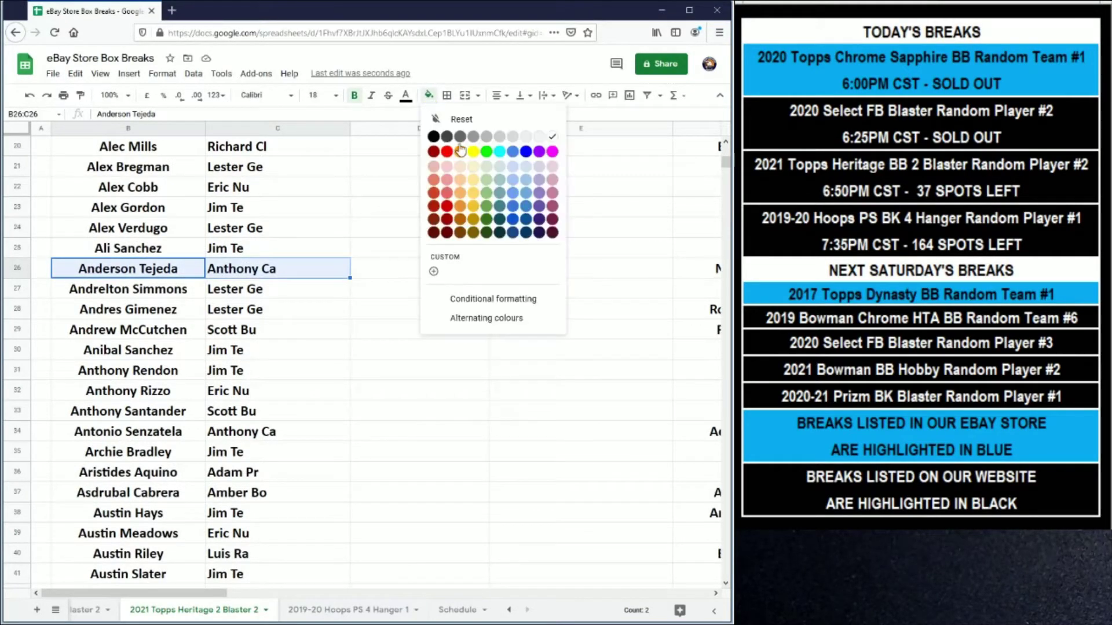
click(471, 154)
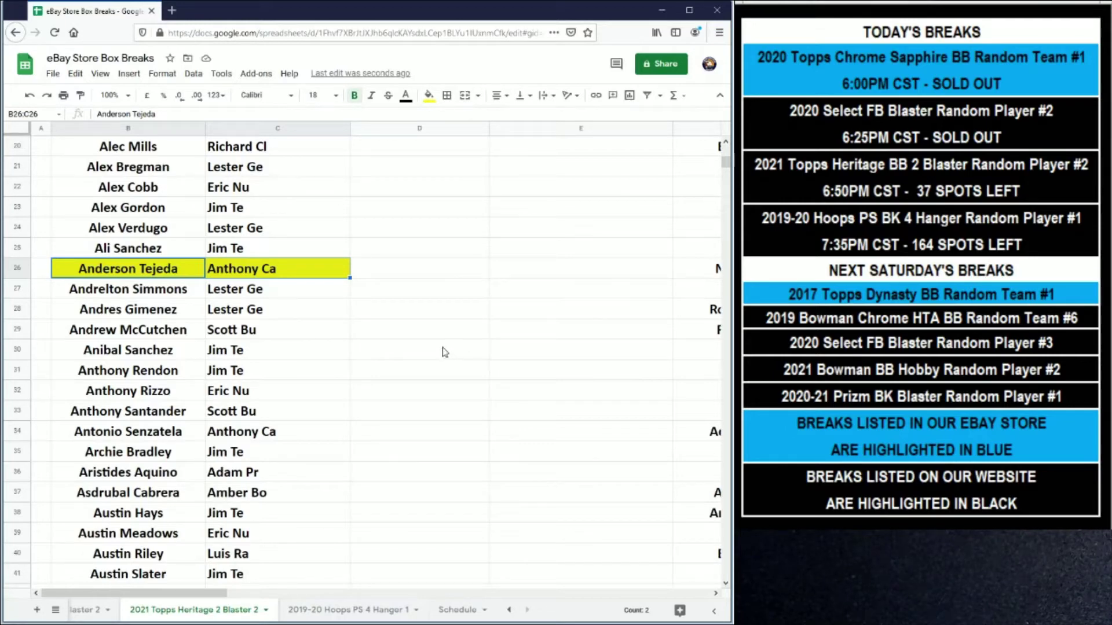
scroll(338, 350, up, 3)
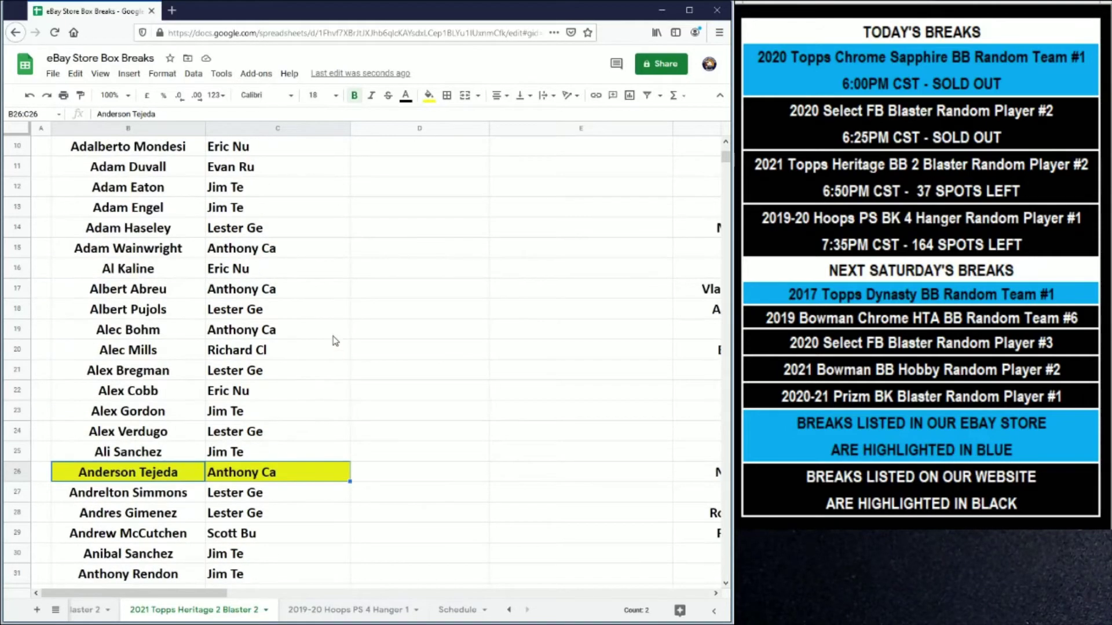
Step: Fill Albert Abreu's player and buyer cells (B17:C17) with yellow
drag(157, 292, 272, 289)
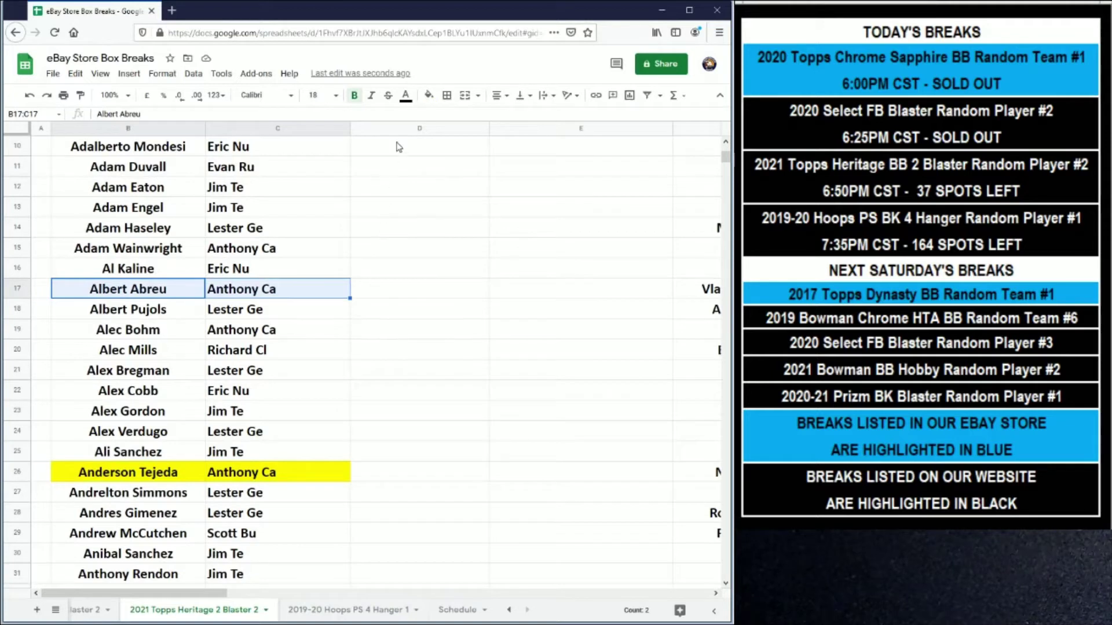
click(429, 96)
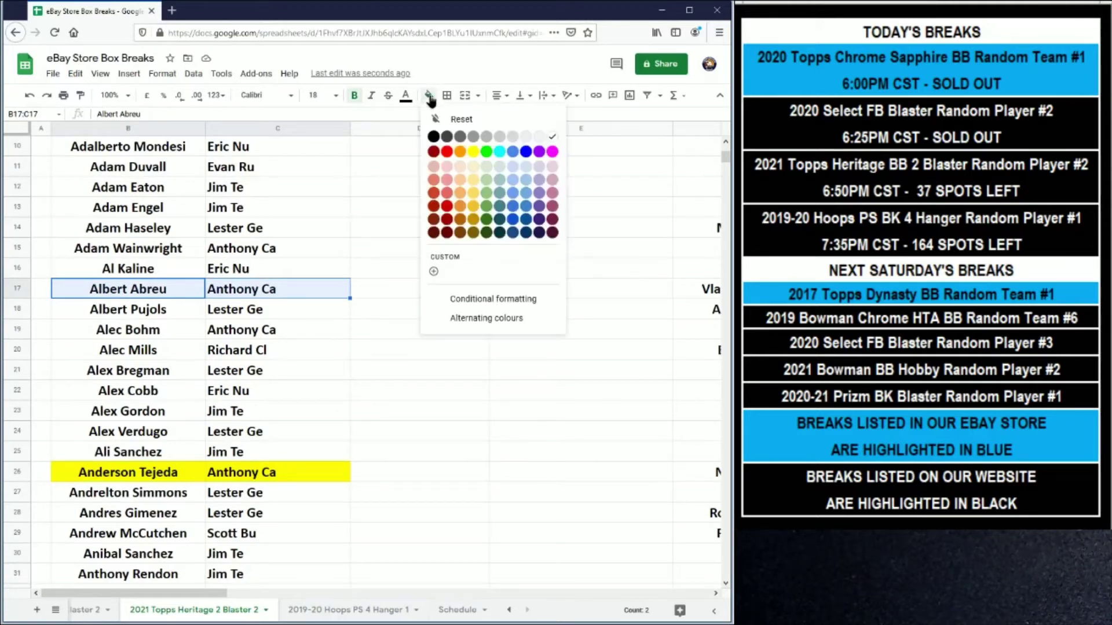
click(473, 152)
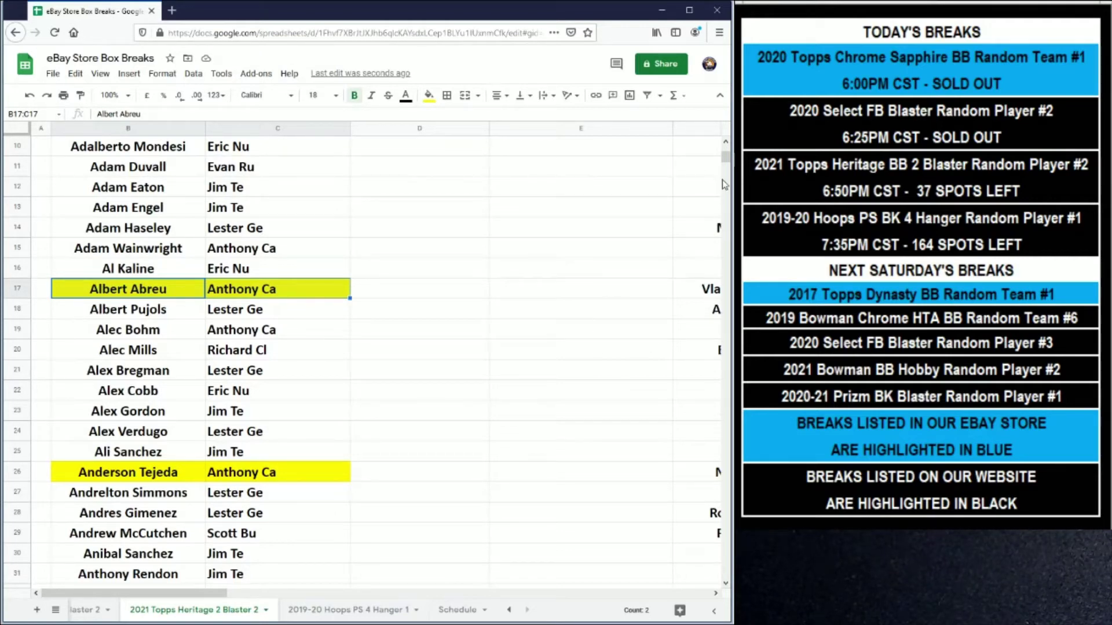
Step: Find Dylan Carlson in the list and highlight his player and buyer cells (B126:C126) in yellow
drag(725, 159, 714, 232)
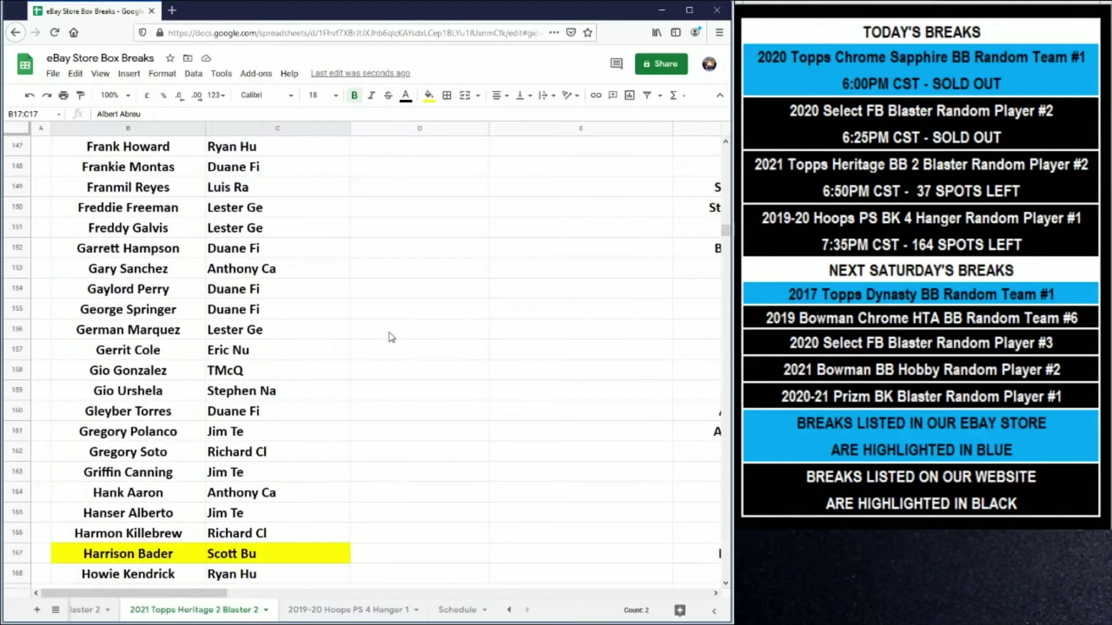
scroll(391, 336, up, 8)
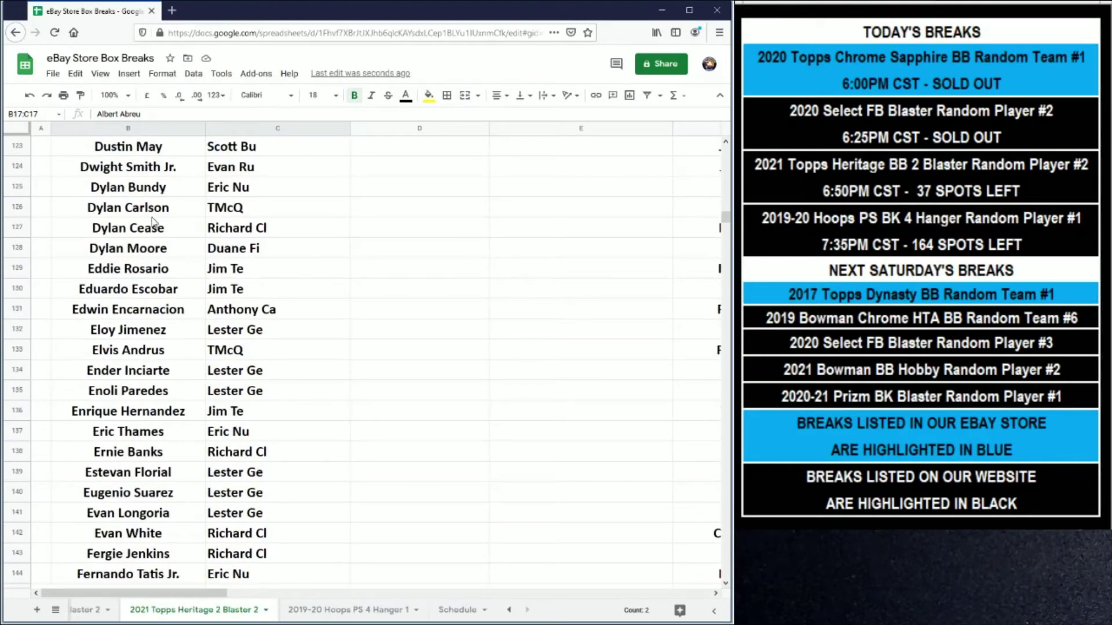
drag(139, 208, 325, 209)
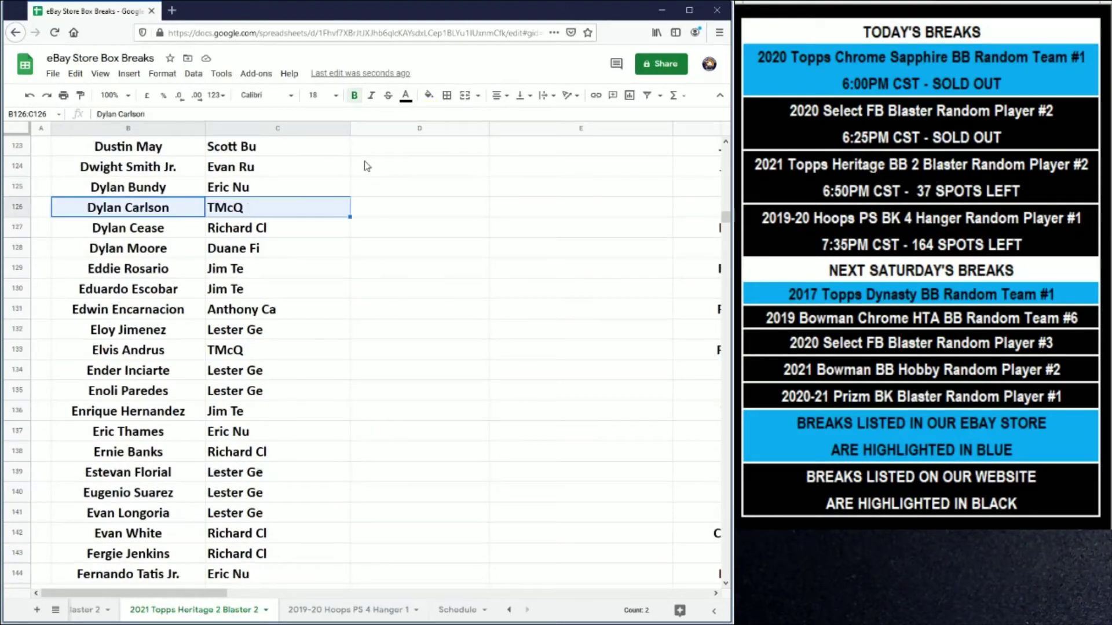
click(428, 95)
click(473, 151)
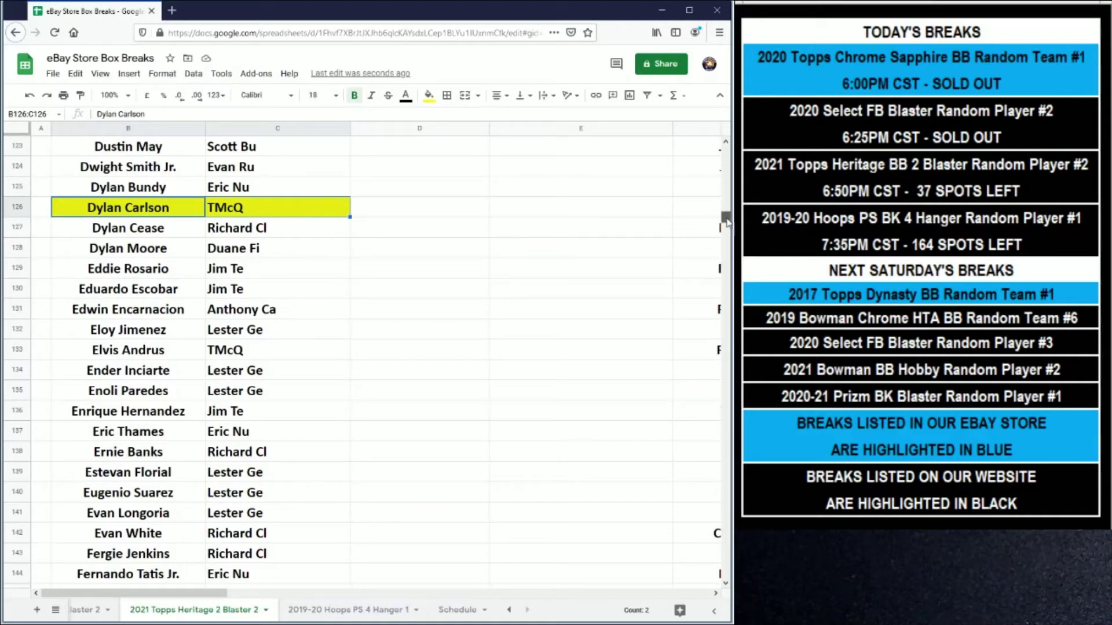
Step: Apply a yellow fill to Enoli Paredes's player and buyer cells (B135:C135)
drag(141, 395, 267, 392)
click(429, 96)
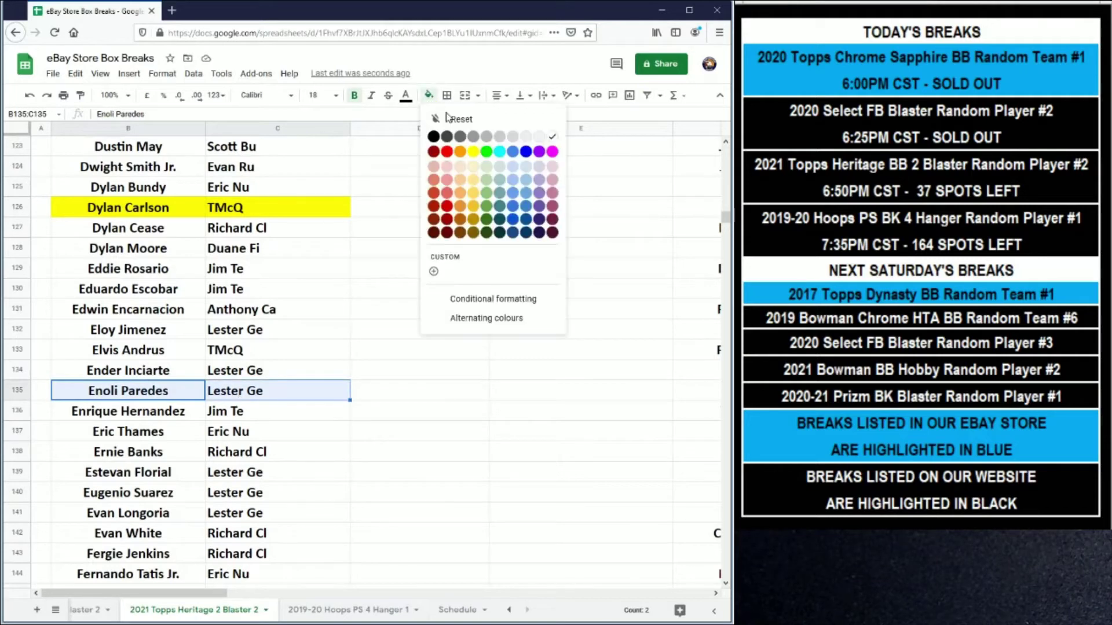
click(473, 154)
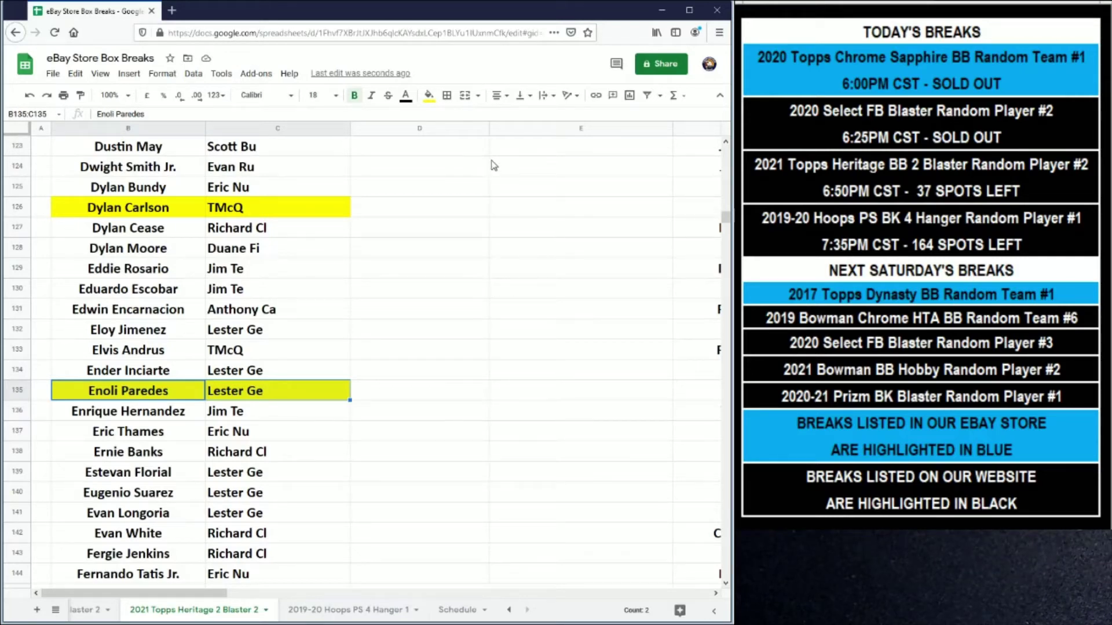
Step: Locate Joey Bart in the player list and mark his player and buyer cells (B210:C210) in yellow
scroll(484, 174, down, 12)
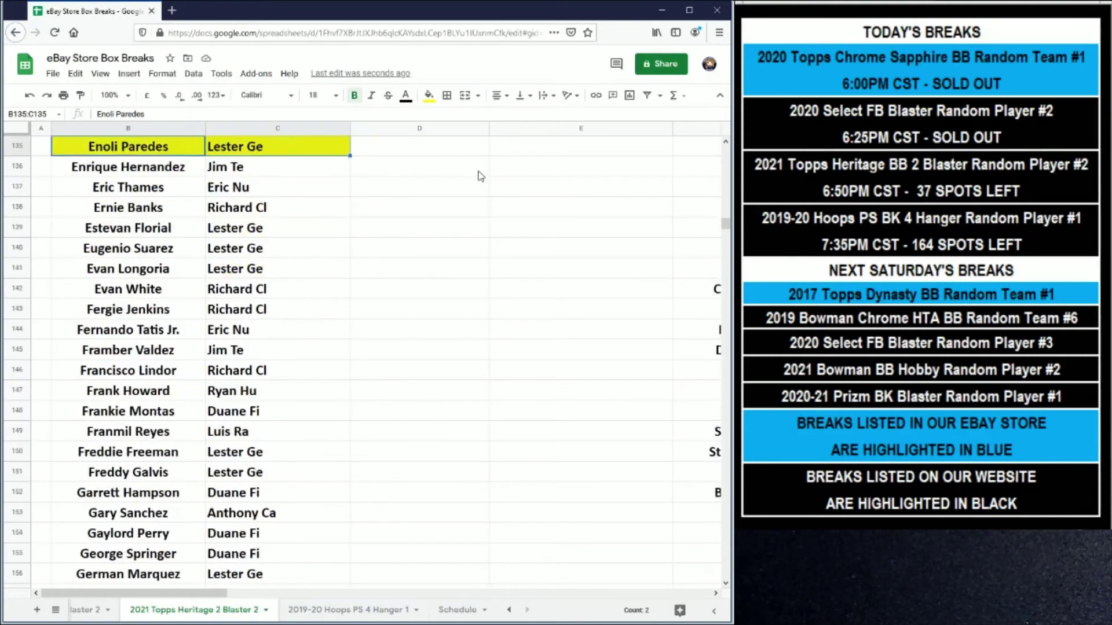
scroll(472, 272, down, 13)
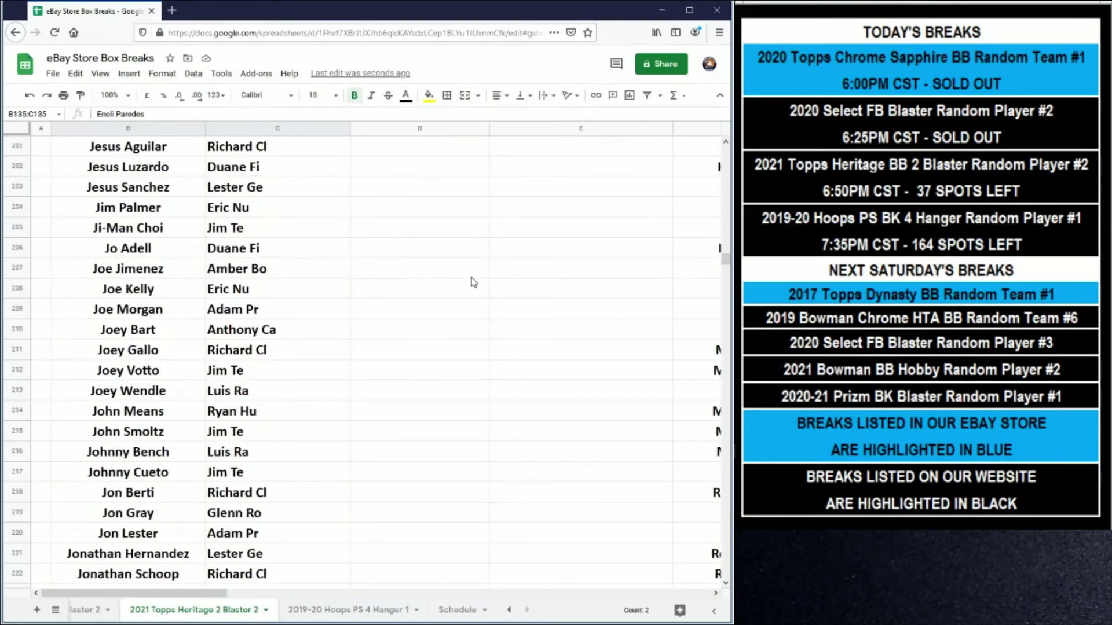
drag(725, 261, 725, 299)
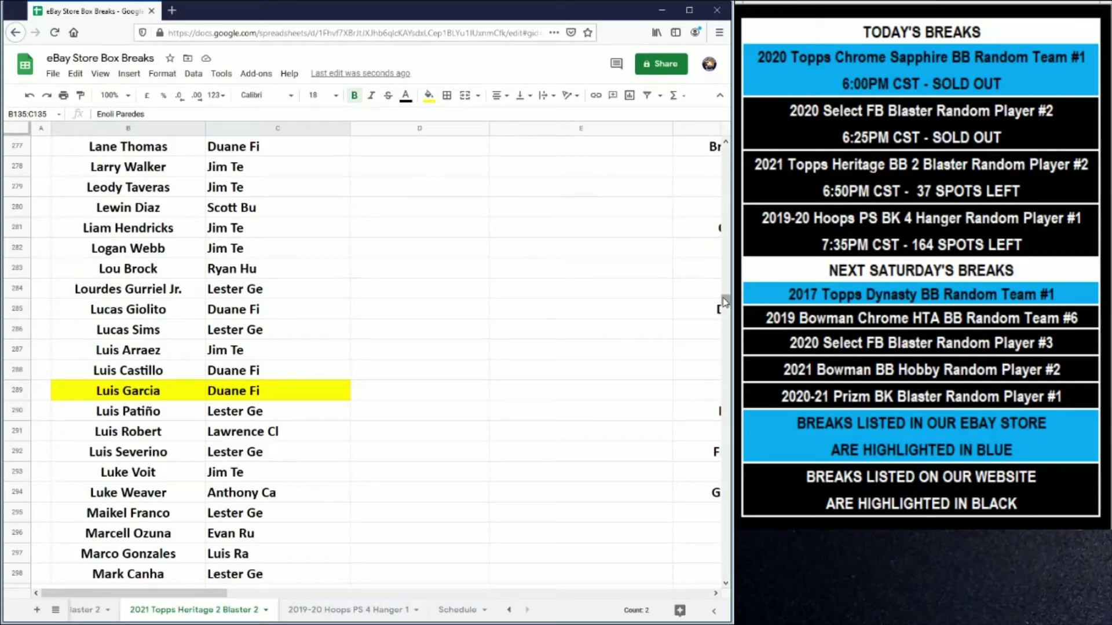
drag(725, 302, 726, 175)
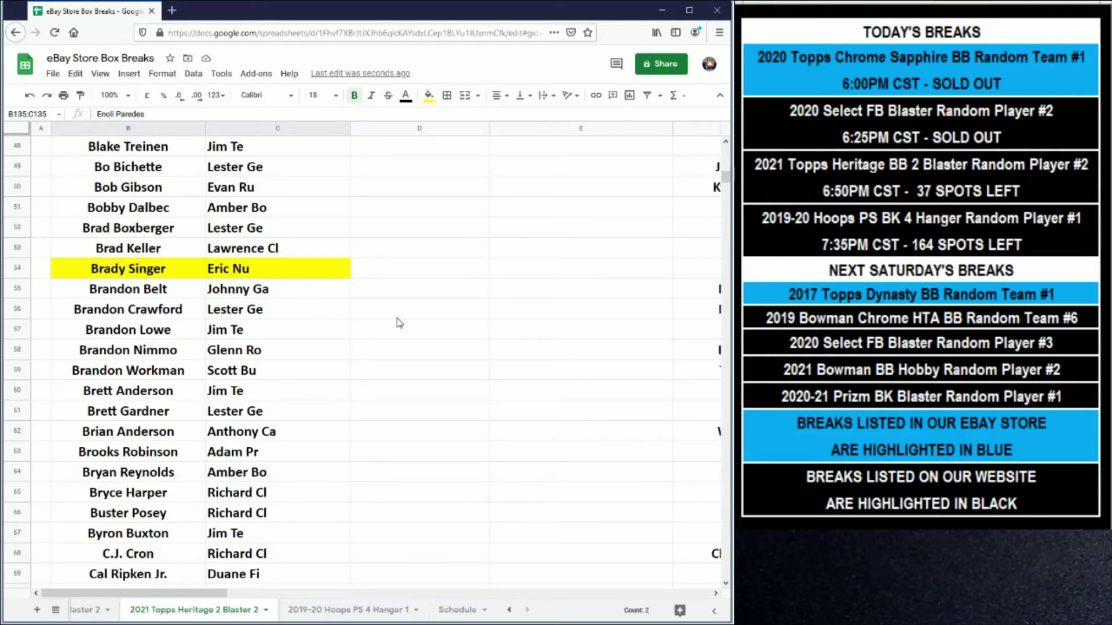
drag(725, 180, 697, 258)
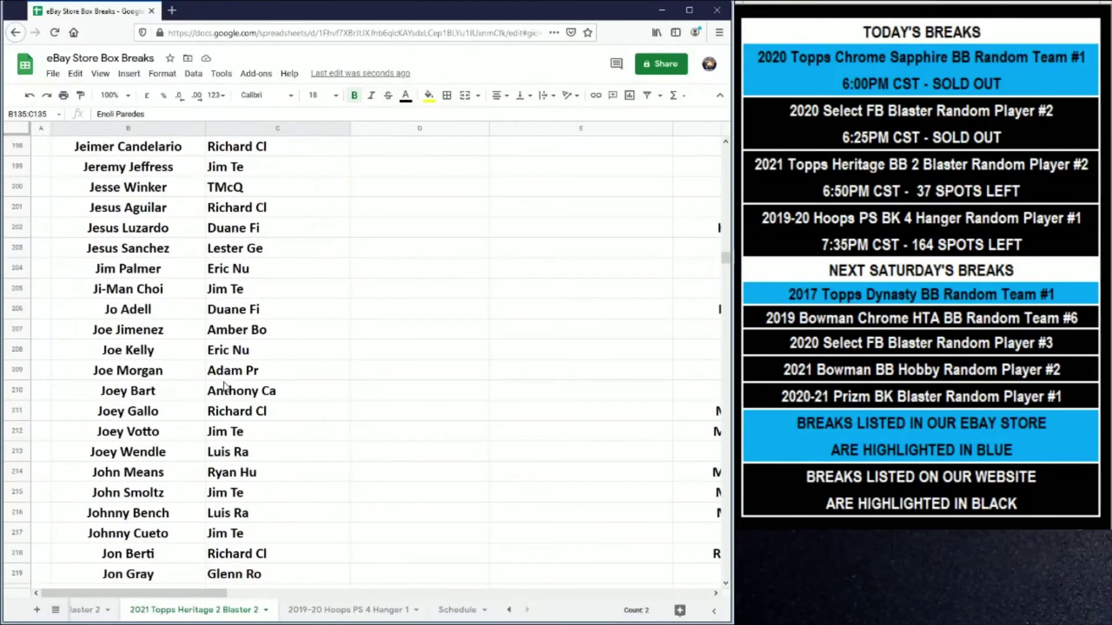
drag(126, 393, 266, 392)
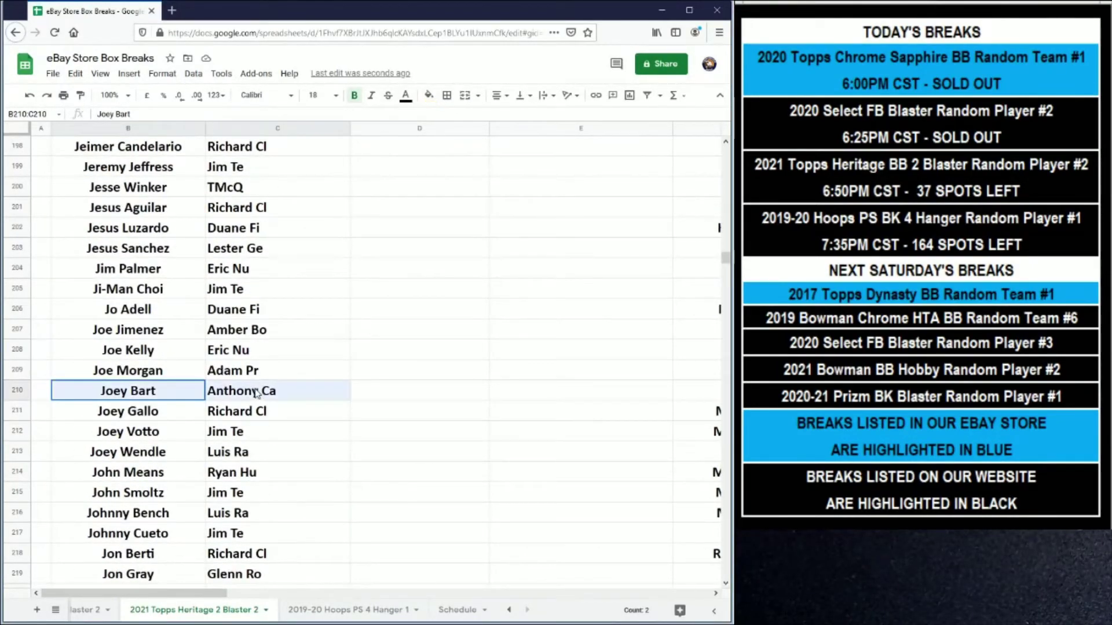
click(428, 95)
click(473, 151)
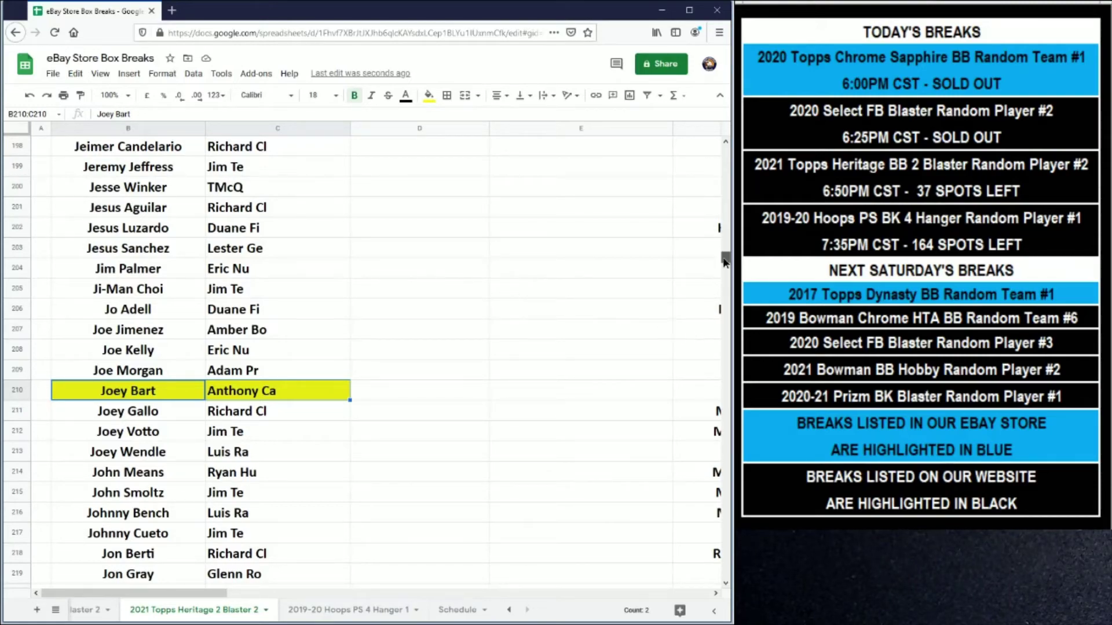
Step: Find Nate Pearson in the list and fill his player and buyer cells (B341:C341) with yellow
drag(726, 259, 708, 315)
scroll(706, 328, down, 6)
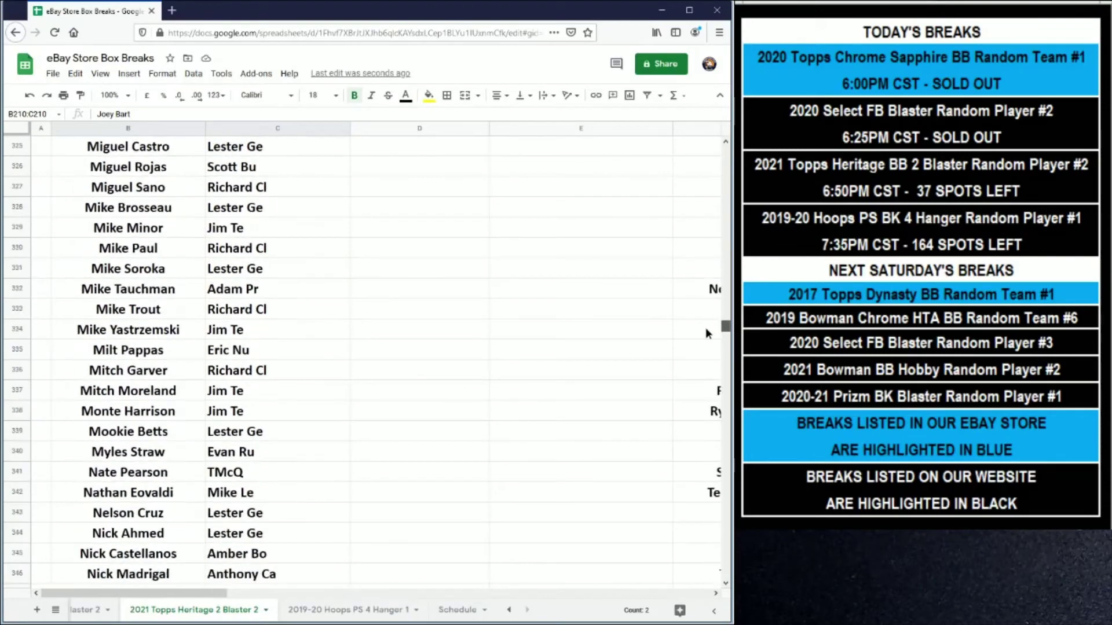
drag(142, 358, 277, 351)
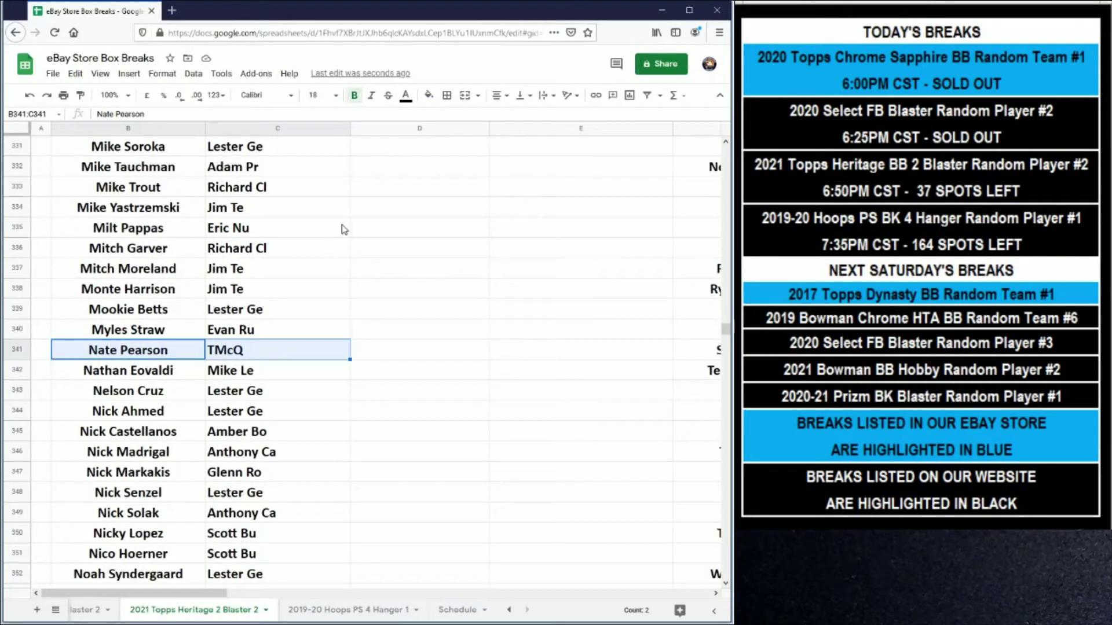
click(428, 97)
click(468, 152)
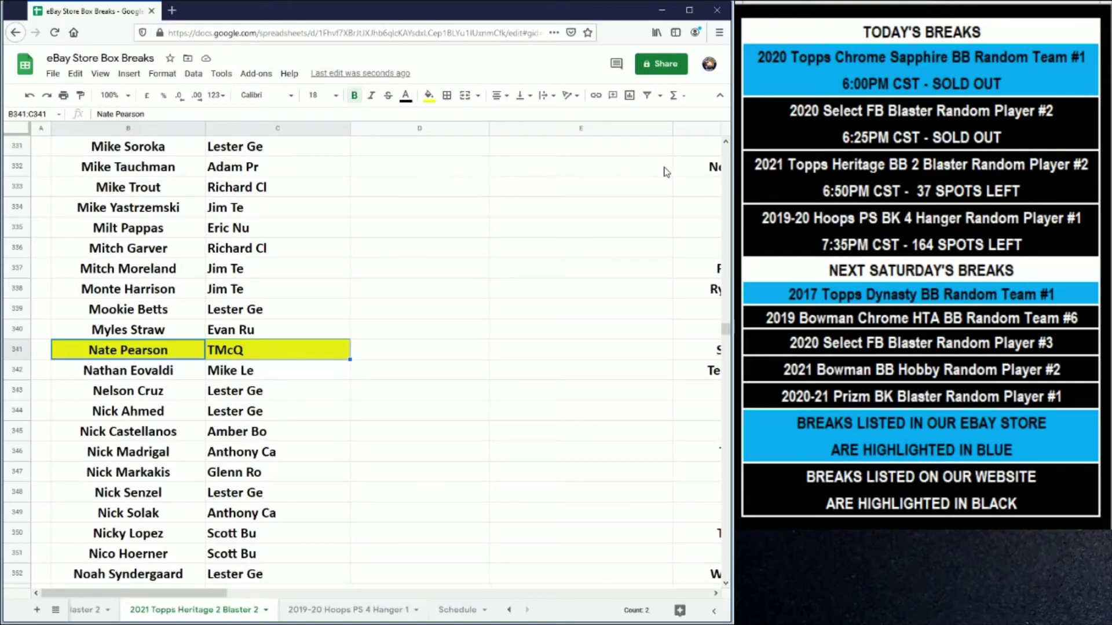
Step: Highlight Kodi Whitley's player and buyer cells (B262:C262) with a yellow fill
drag(727, 330, 711, 287)
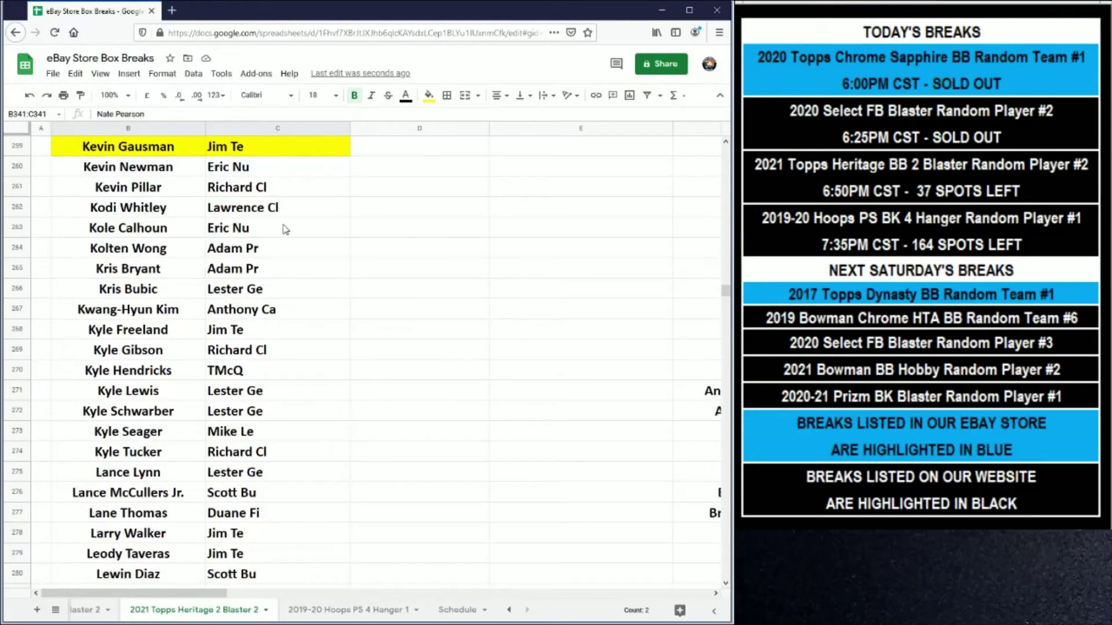
click(138, 210)
shift+click(245, 216)
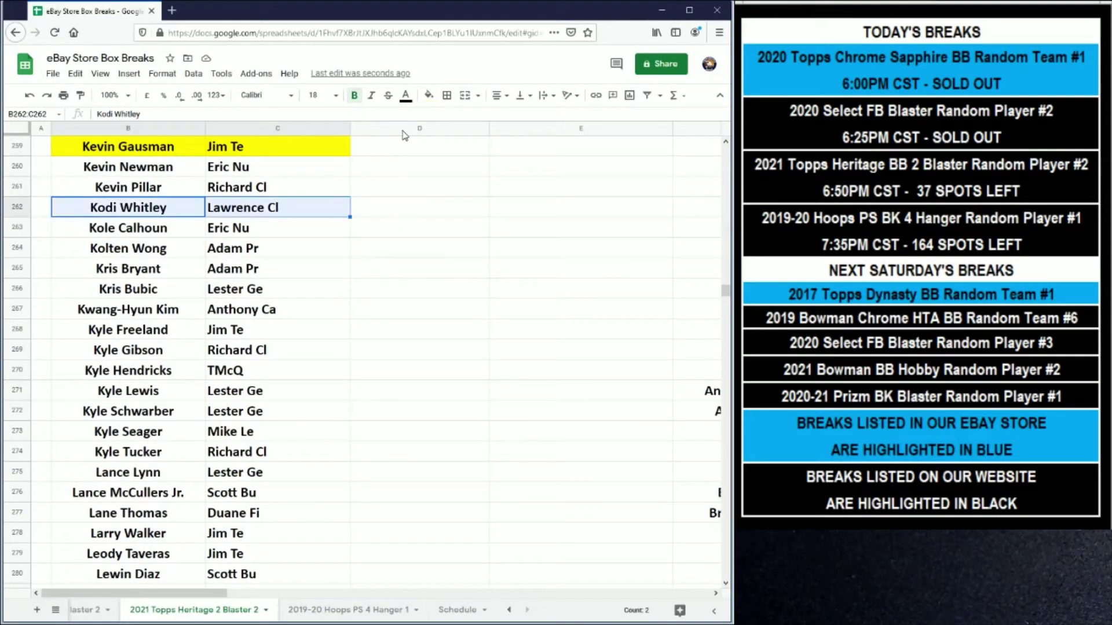
click(429, 96)
click(470, 146)
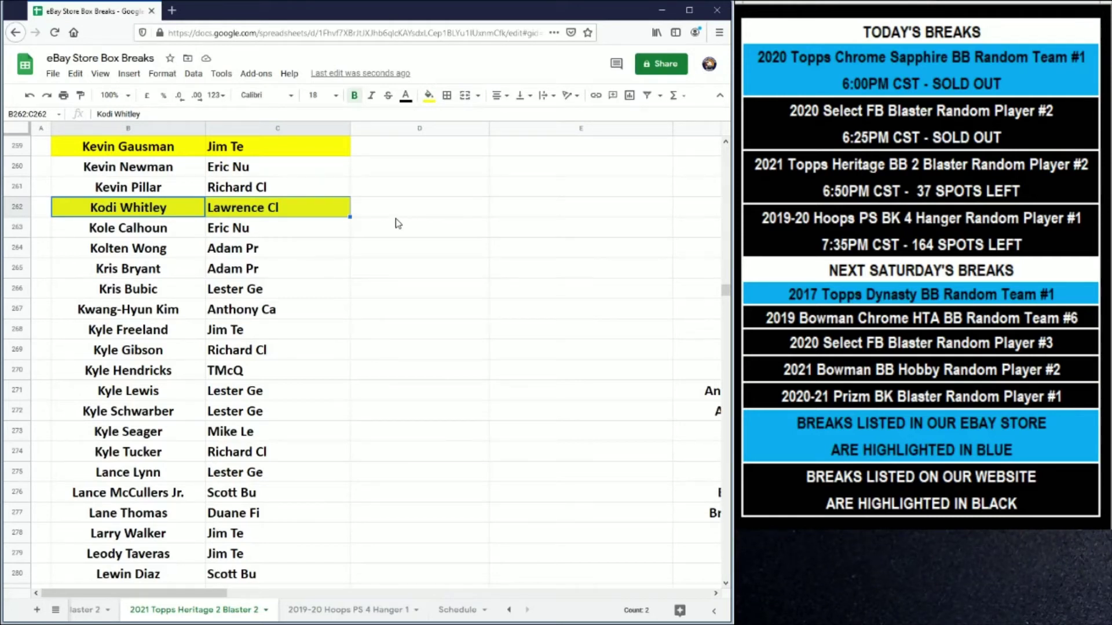
Step: Find Alec Bohm in the list and color his player and buyer cells (B19:C19) yellow
scroll(398, 223, up, 4)
drag(726, 287, 698, 162)
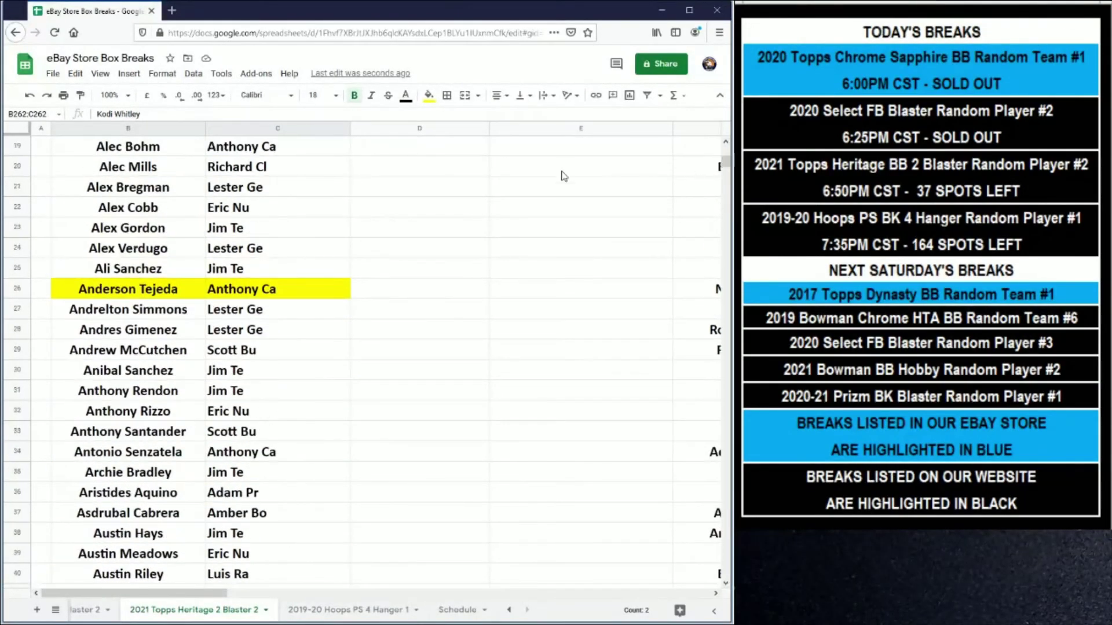
scroll(139, 239, up, 1)
drag(145, 186, 211, 186)
click(429, 95)
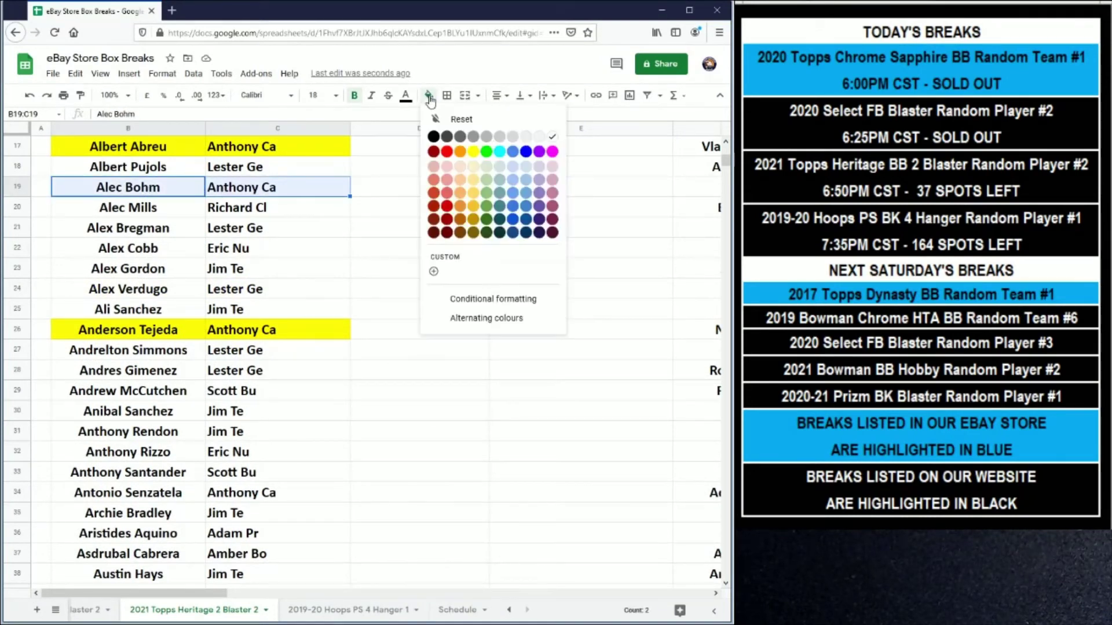
click(473, 157)
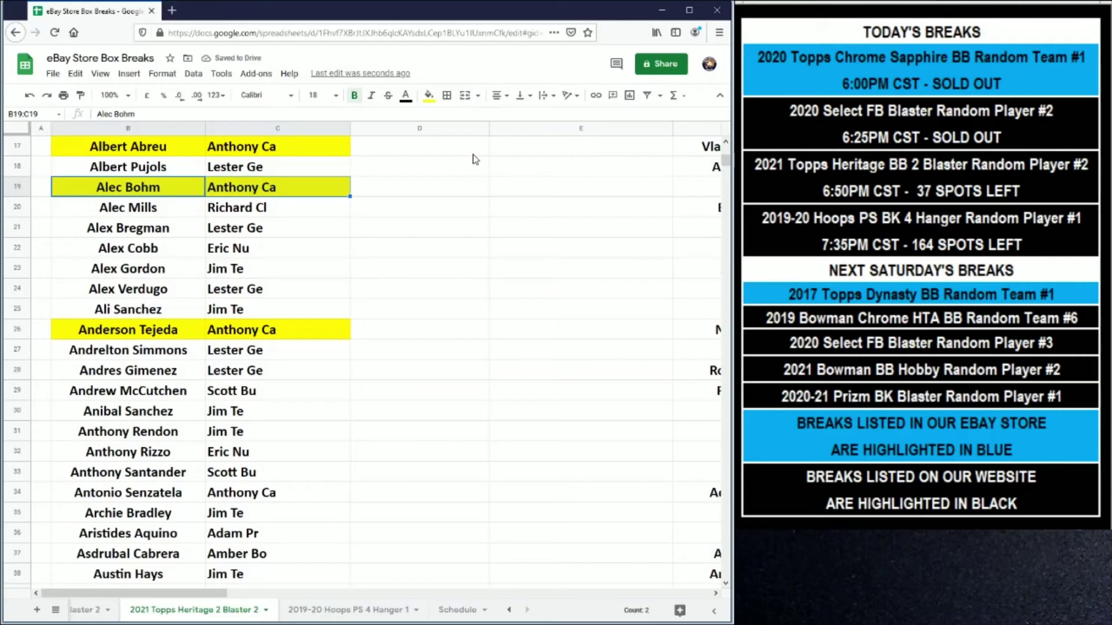
Step: Mark Aaron Judge's player and buyer cells (B7:C7) with a yellow fill
scroll(220, 214, up, 6)
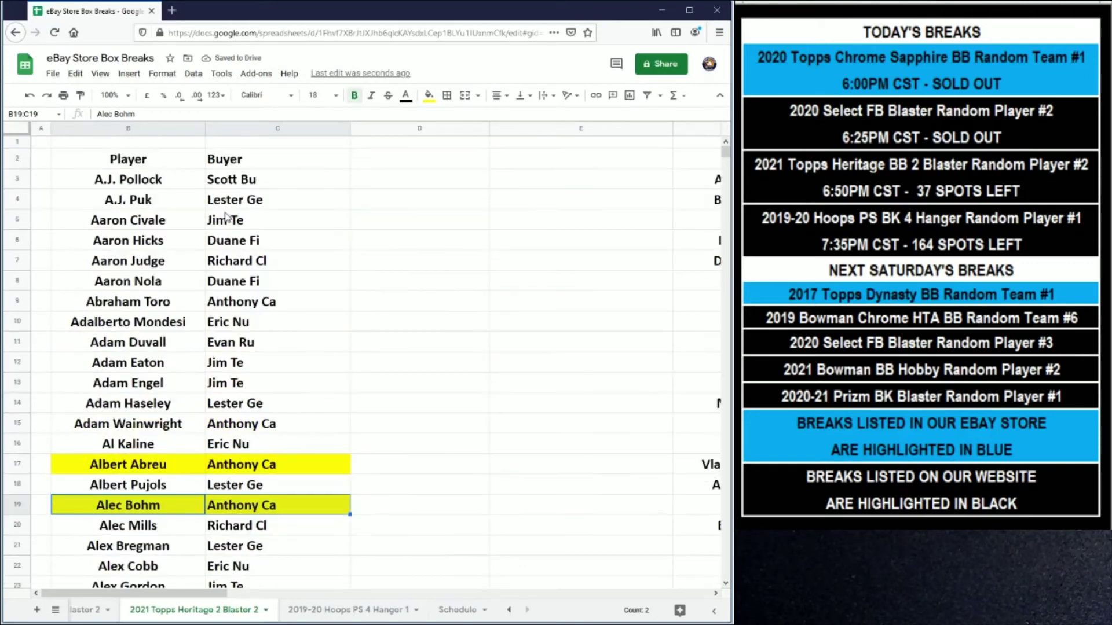
drag(167, 266, 278, 262)
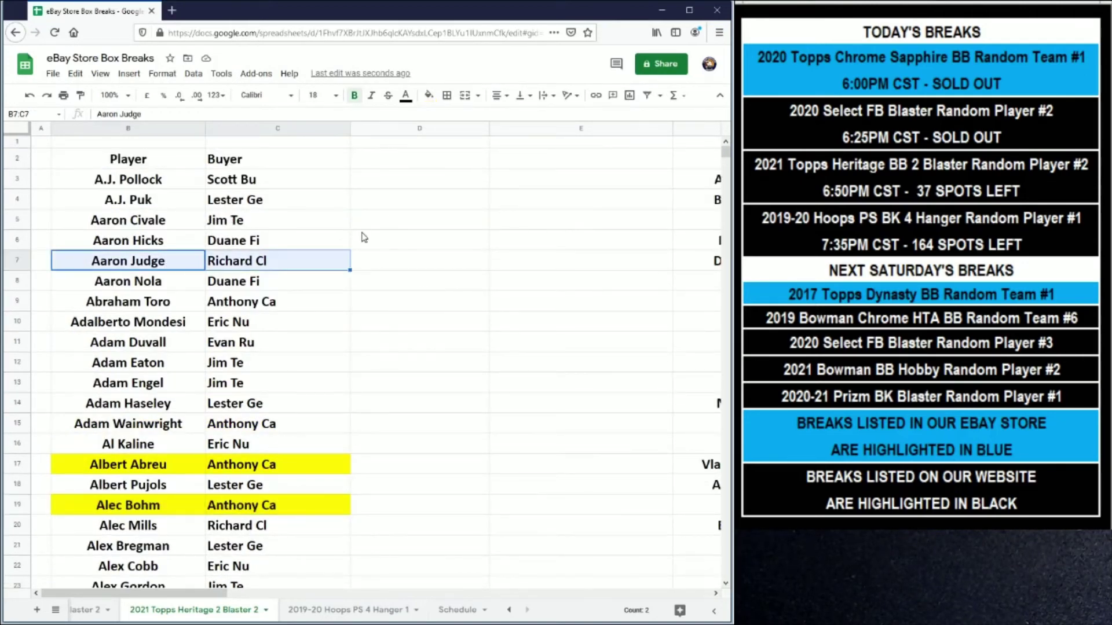
click(429, 95)
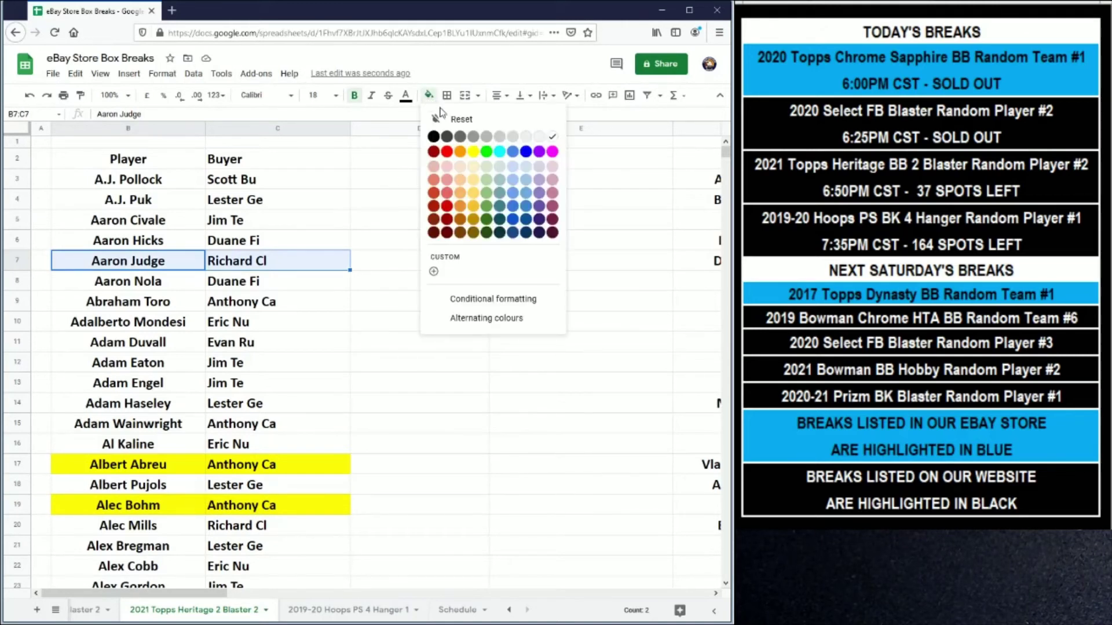
click(470, 154)
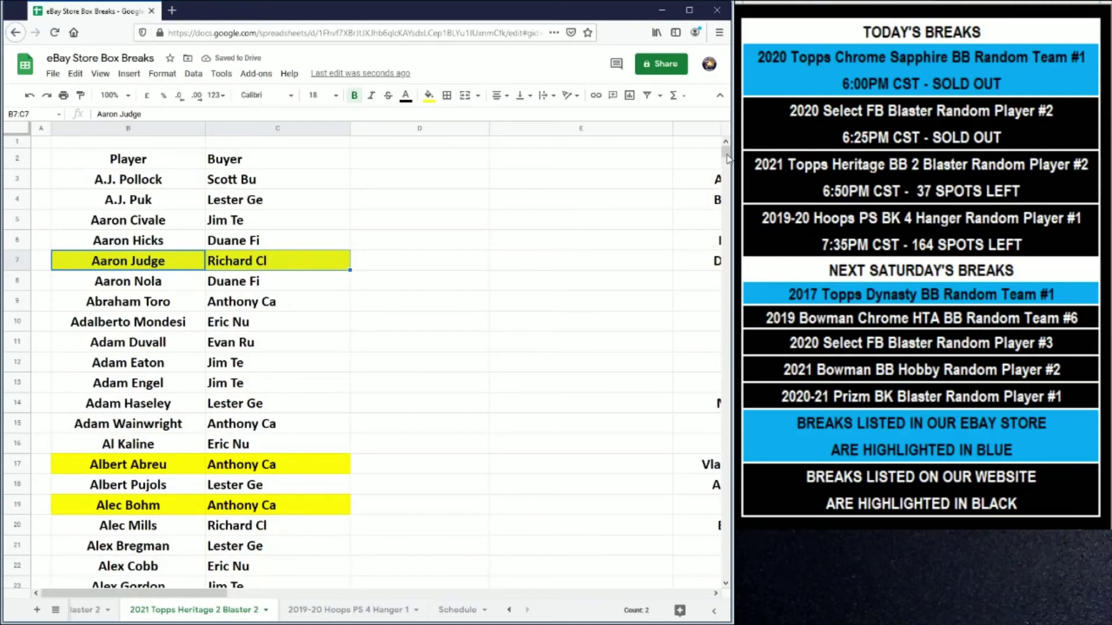
Step: Find Jo Adell in the list and highlight his player and buyer cells (B206:C206) in yellow
scroll(723, 186, down, 4)
scroll(712, 232, down, 20)
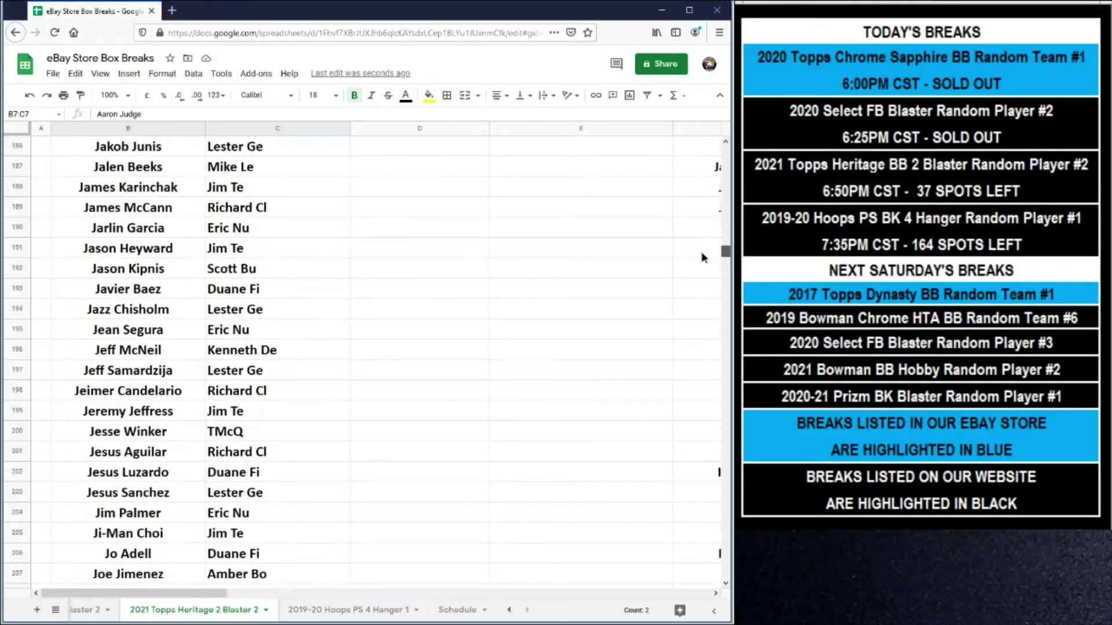
drag(147, 375, 260, 371)
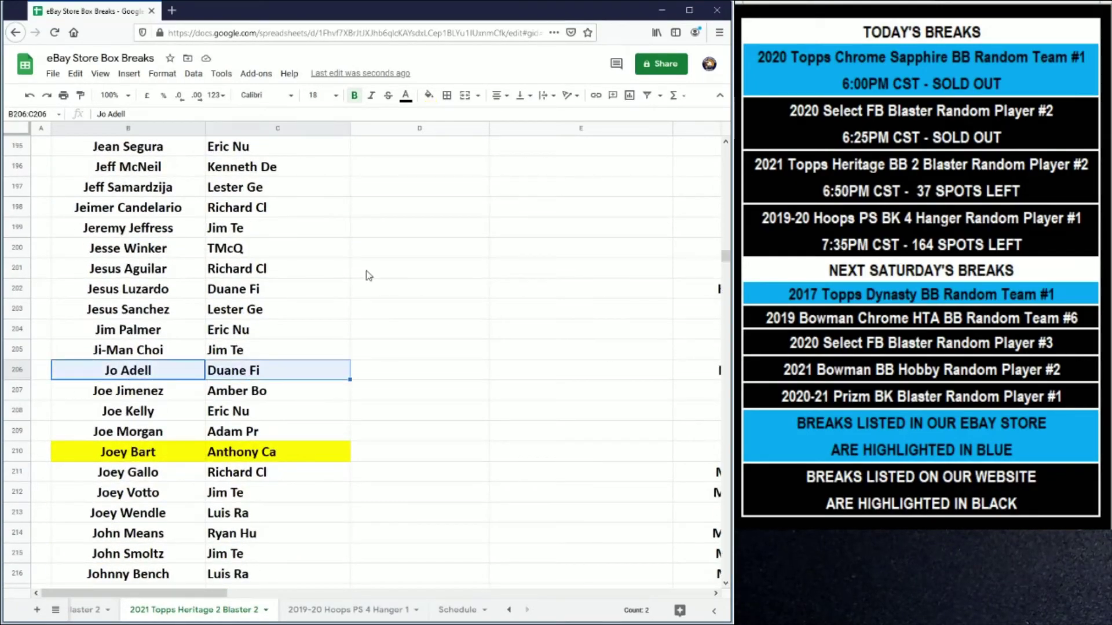
click(428, 95)
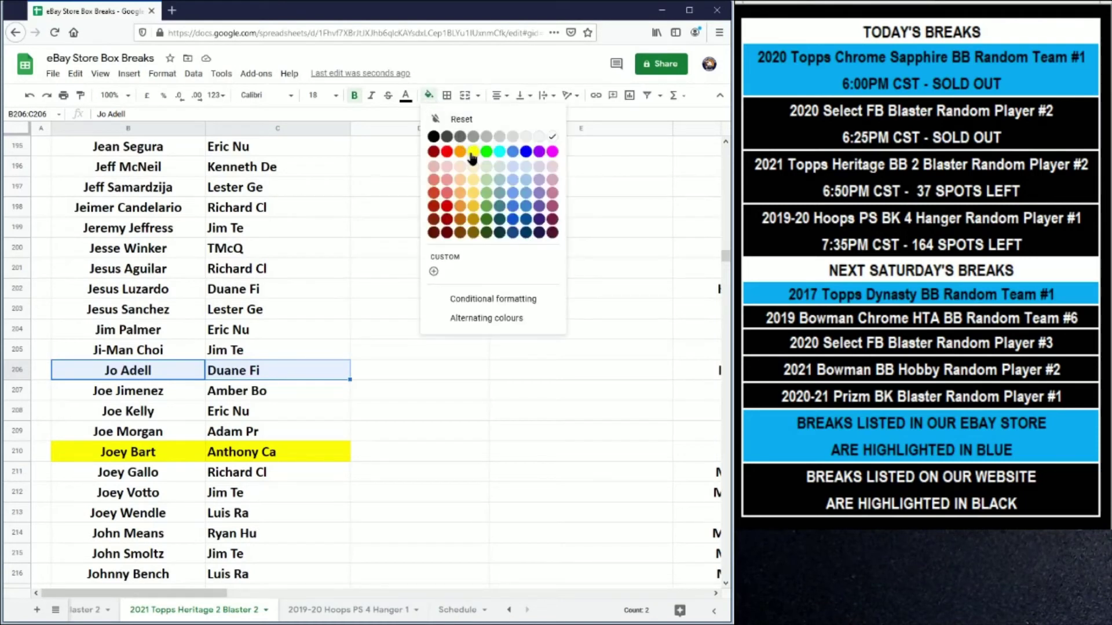
click(469, 150)
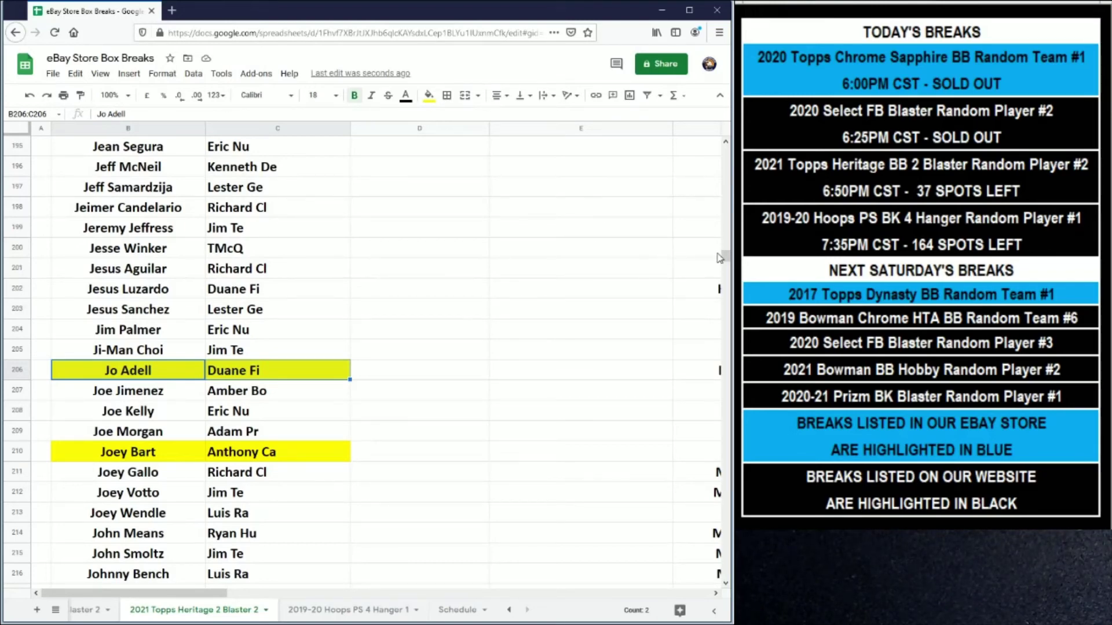
Step: Apply a yellow fill to Zac Gallen's player and buyer cells (B481:C481) near the end of the list
drag(726, 258, 684, 408)
drag(184, 374, 301, 374)
click(429, 96)
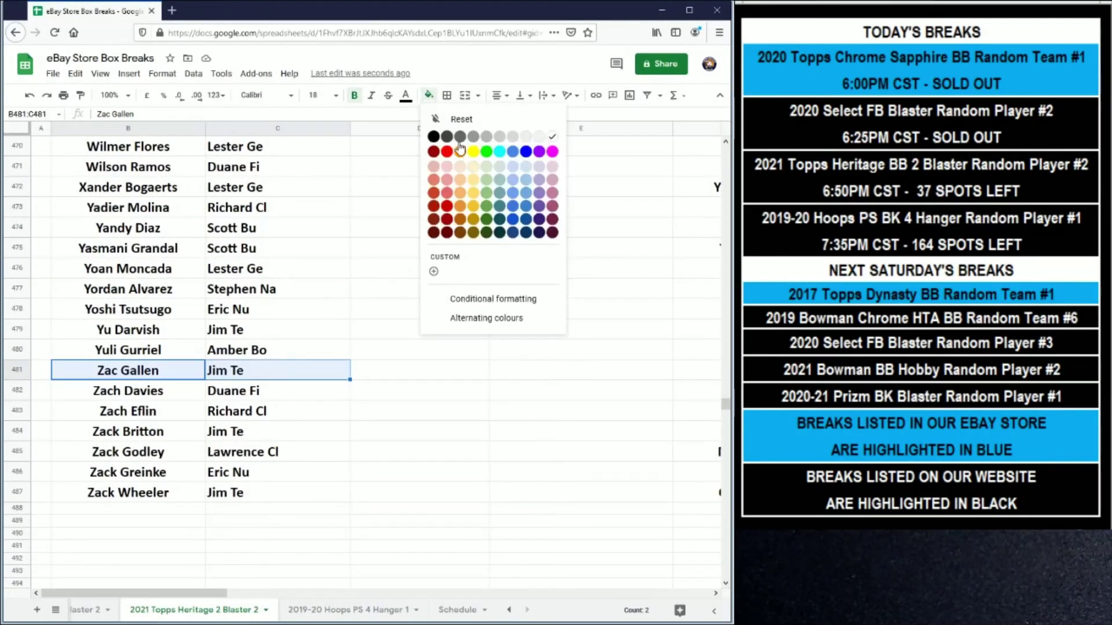
click(472, 152)
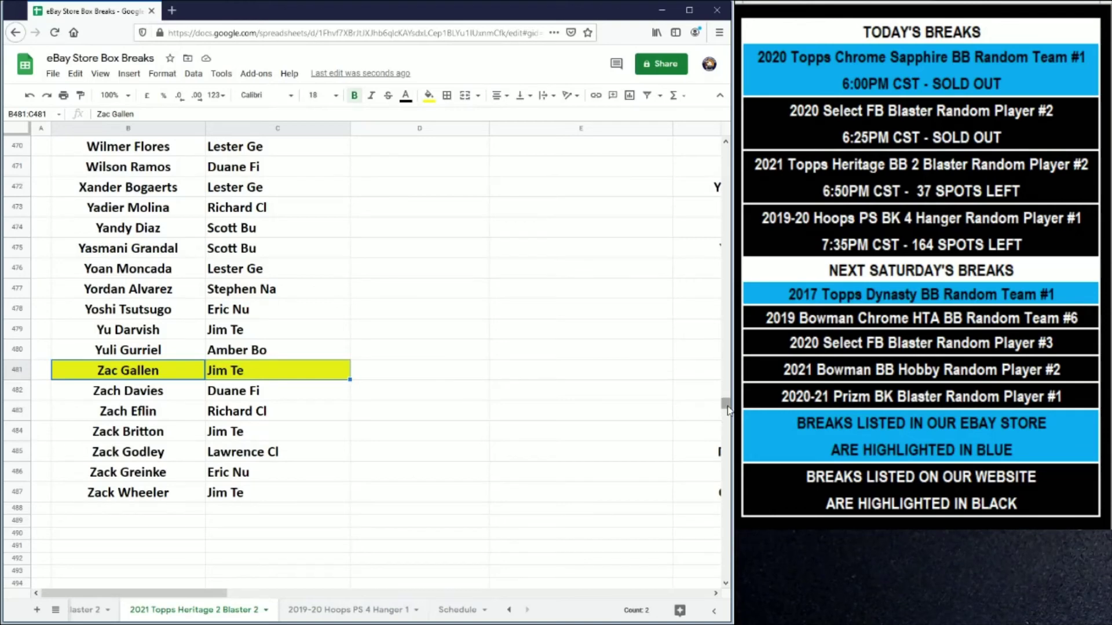
Step: Fill Dallas Keuchel's player and buyer cells (B99:C99) with yellow
drag(728, 410, 683, 206)
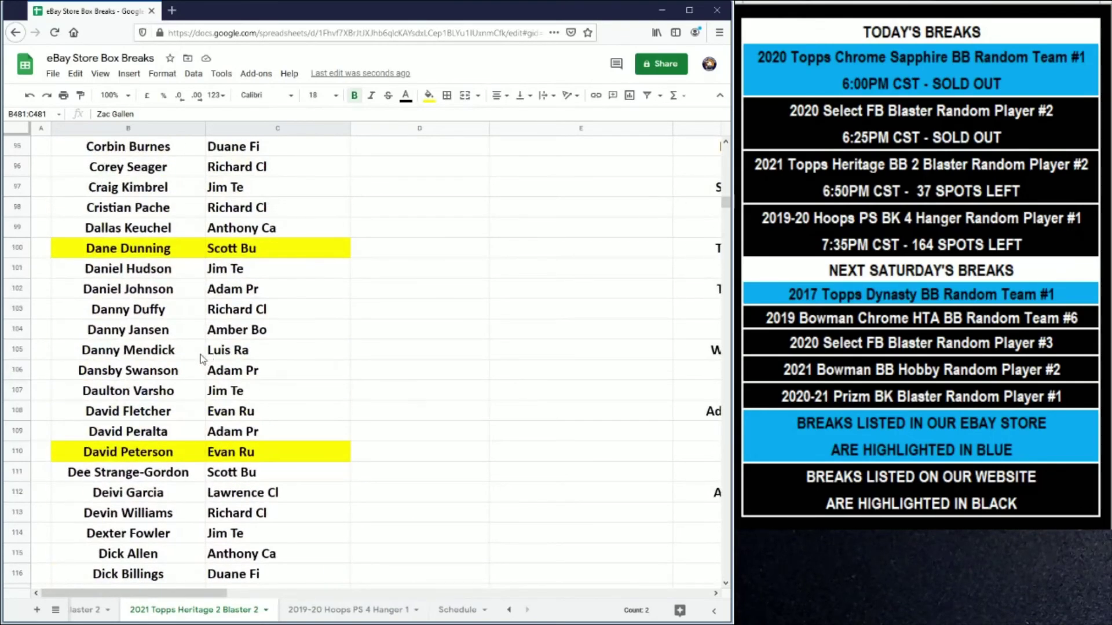
drag(169, 229, 261, 236)
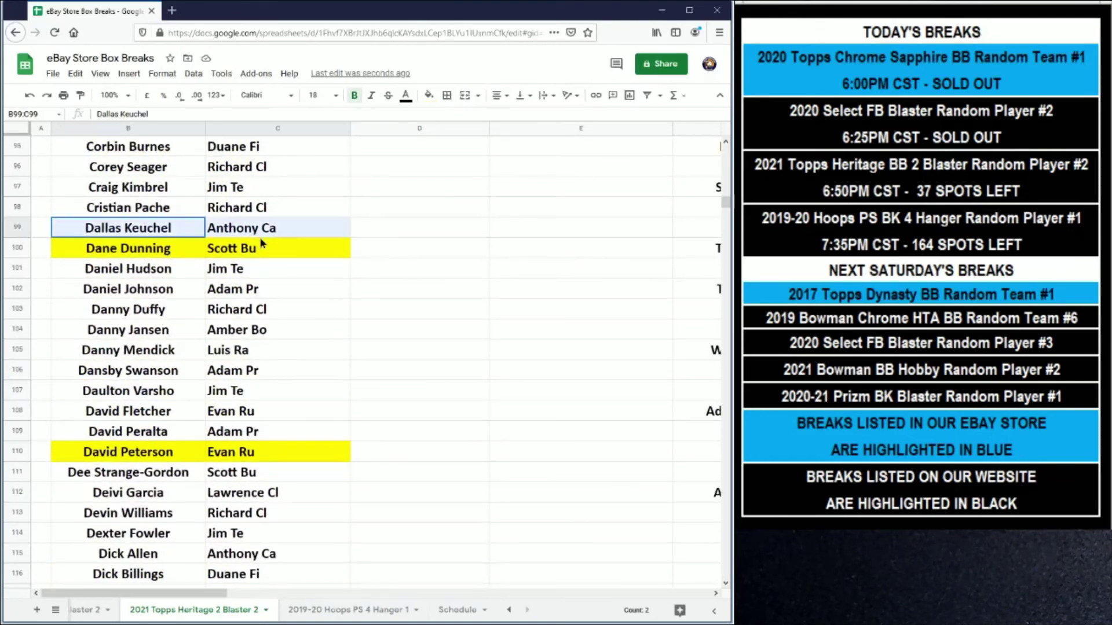
click(428, 95)
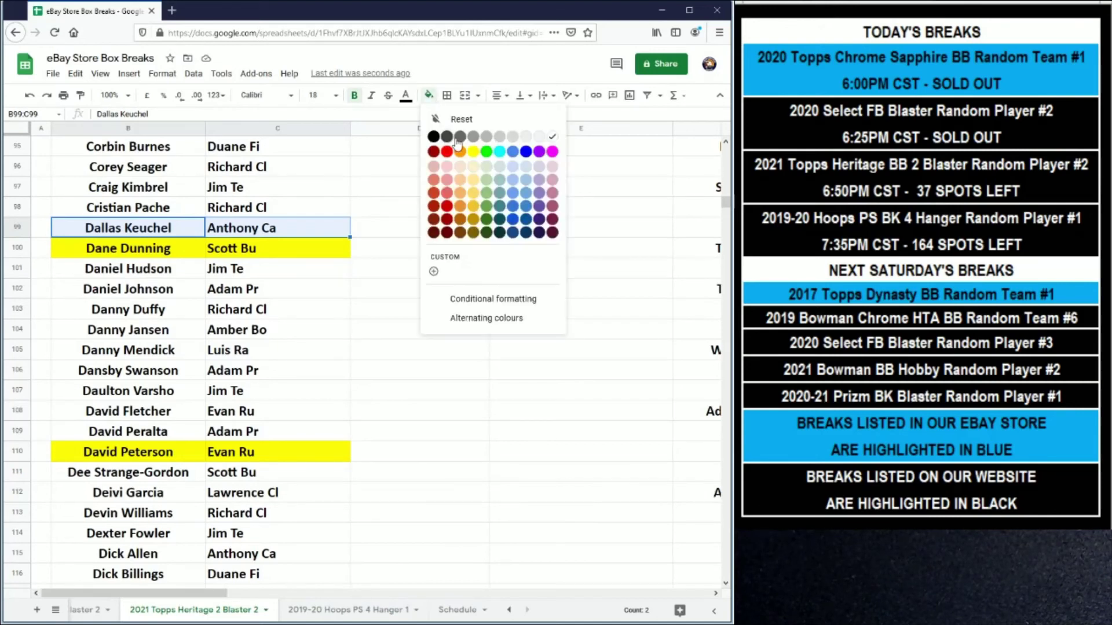
click(473, 151)
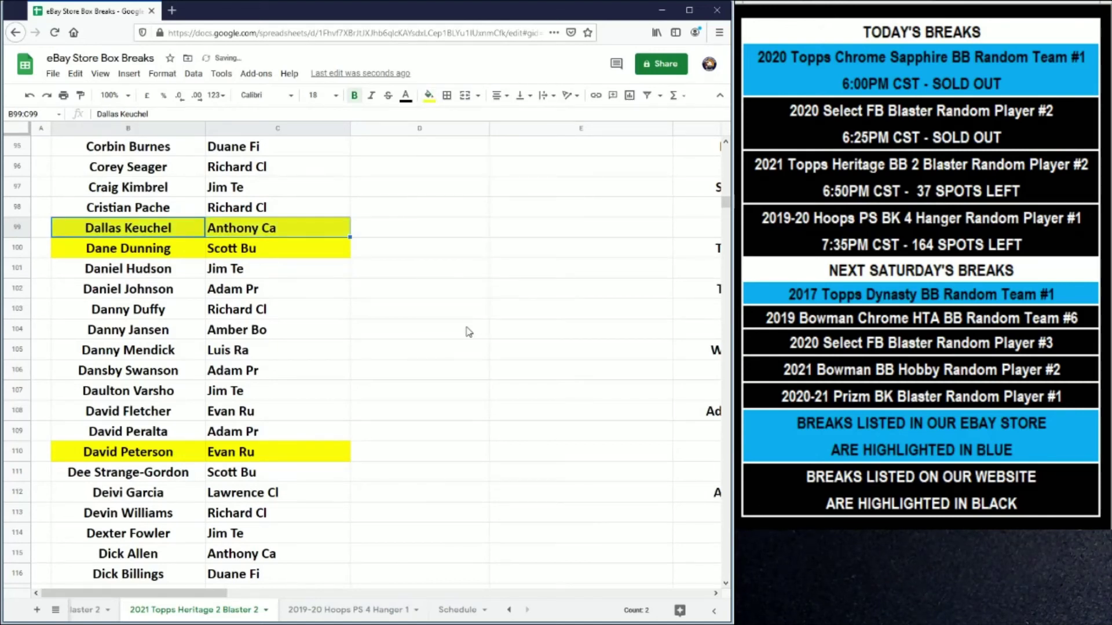